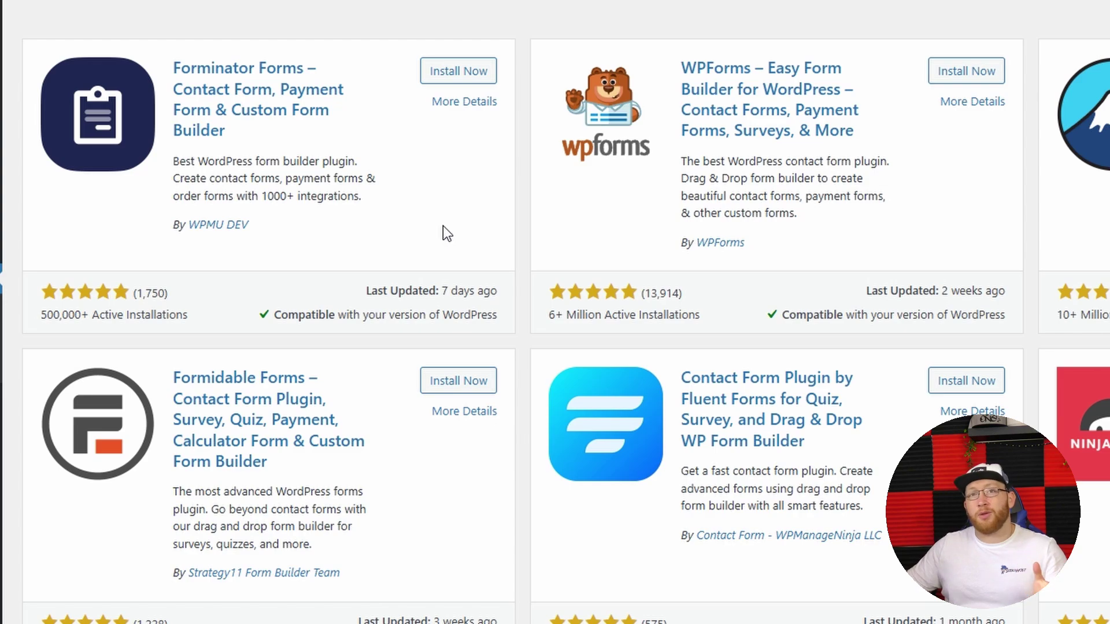
Install and activate the Formidable Forms 6.13 plugin so its admin menu appears
left_click(438, 387)
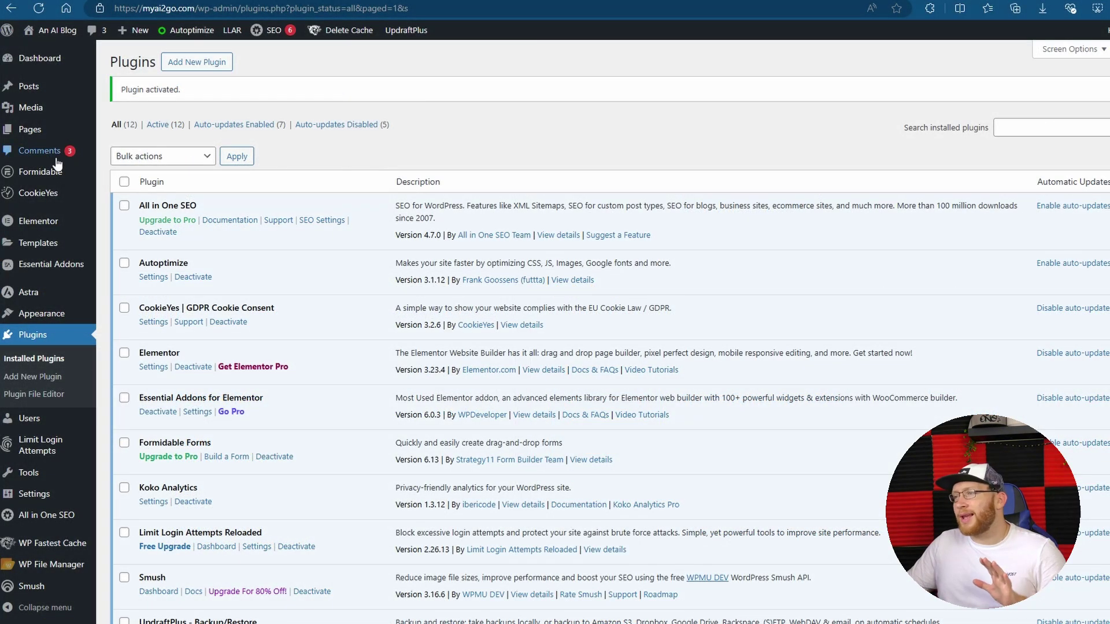
mouse_move(41, 175)
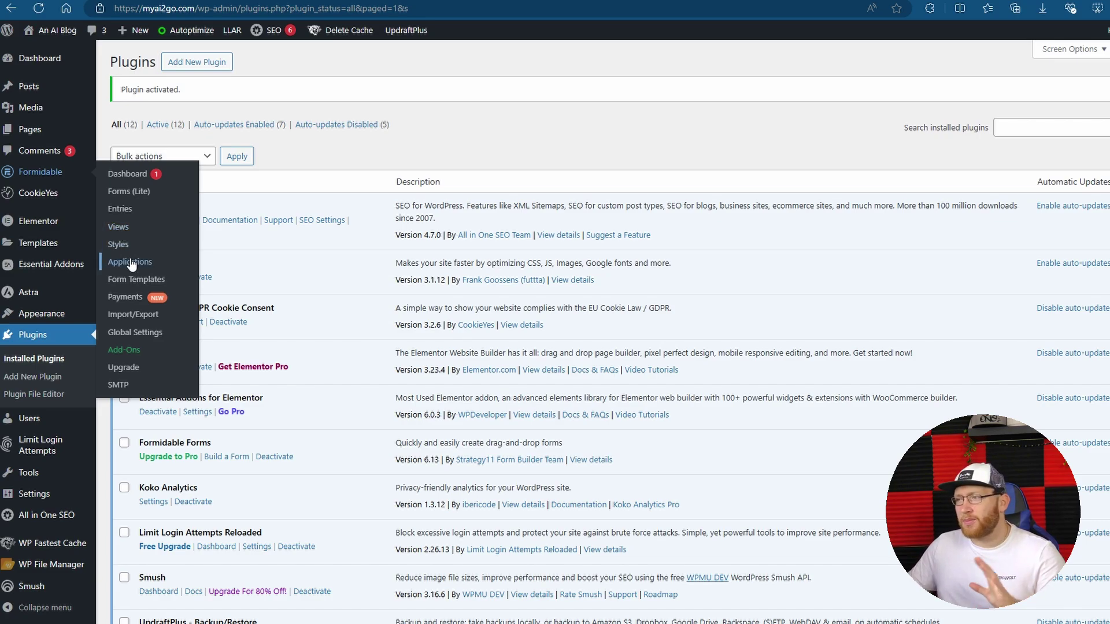
Preview the Contact Us form's Name, Email, Subject and Message fields from the Forms list
left_click(139, 174)
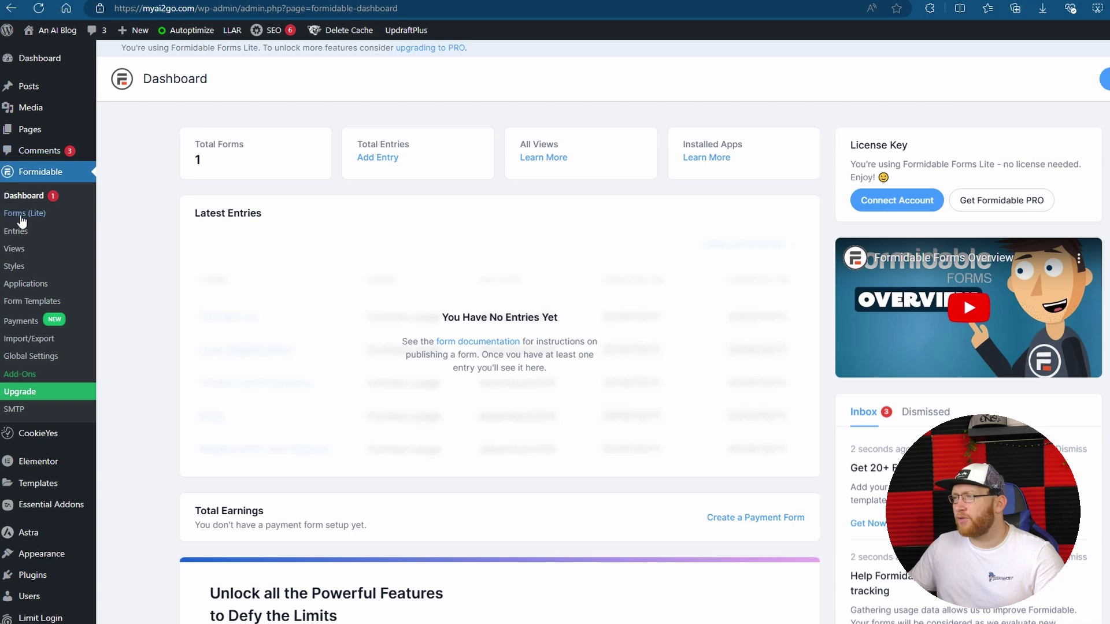
left_click(21, 216)
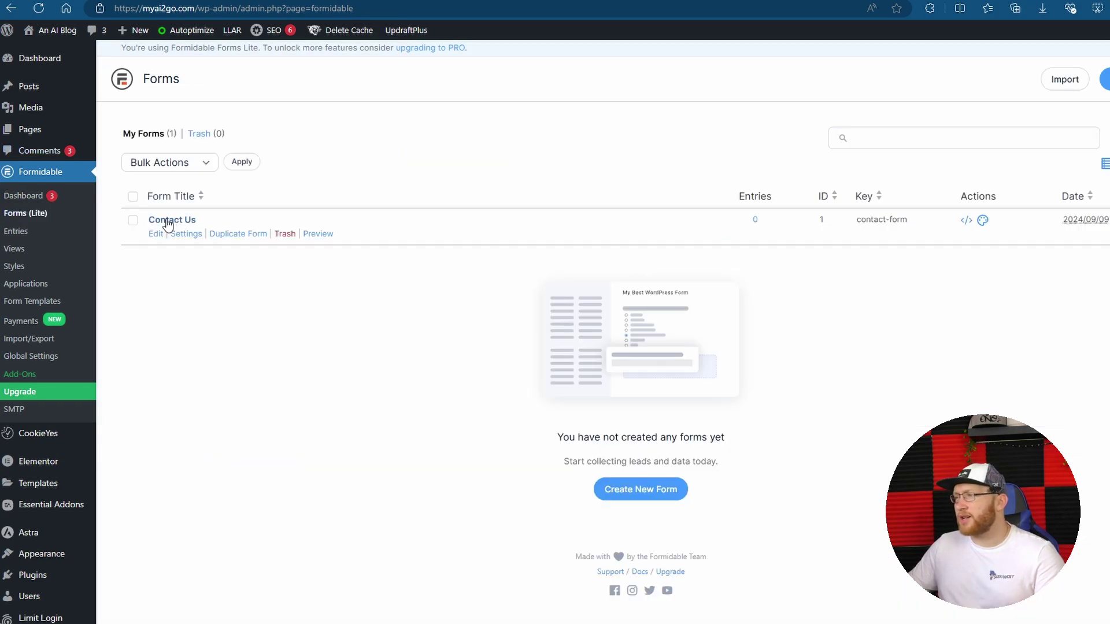
left_click(314, 233)
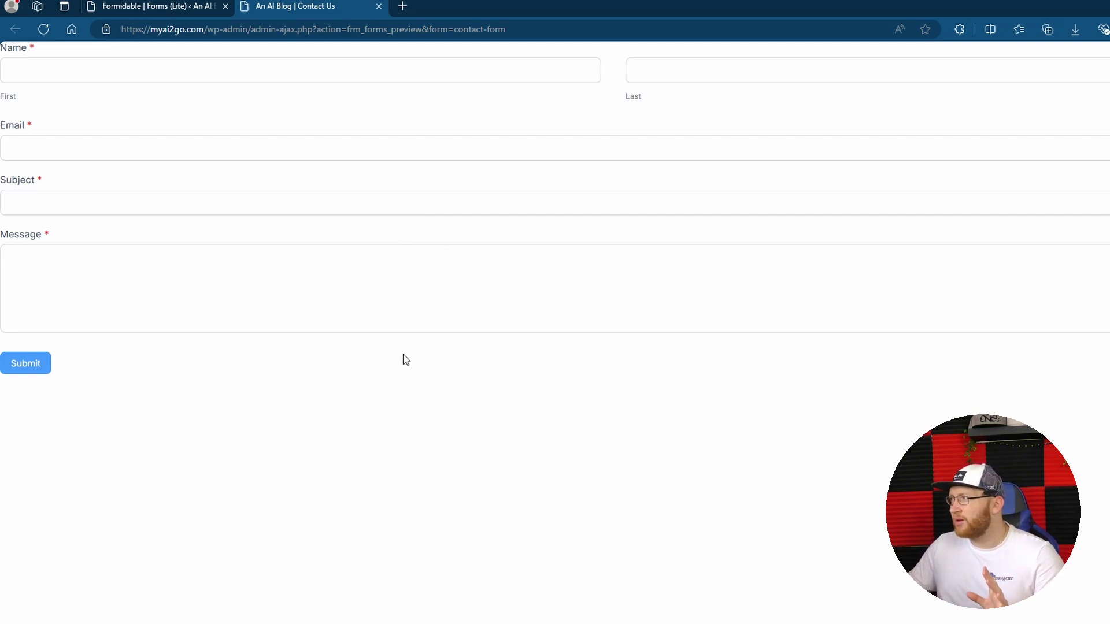
left_click(372, 298)
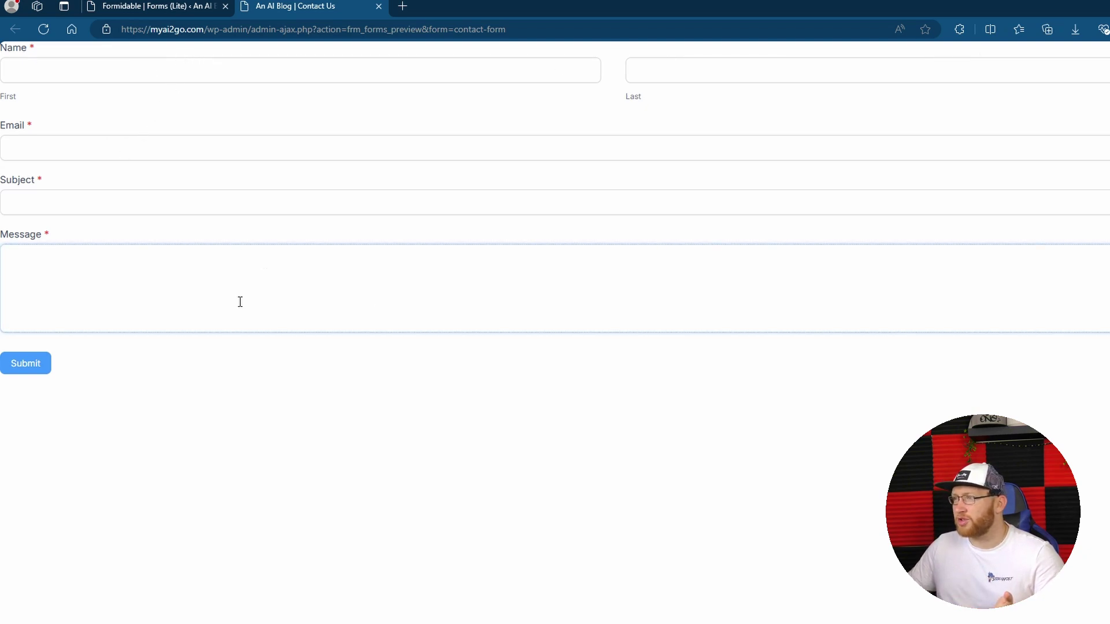
key("ctrl+shift+Tab")
left_click(302, 6)
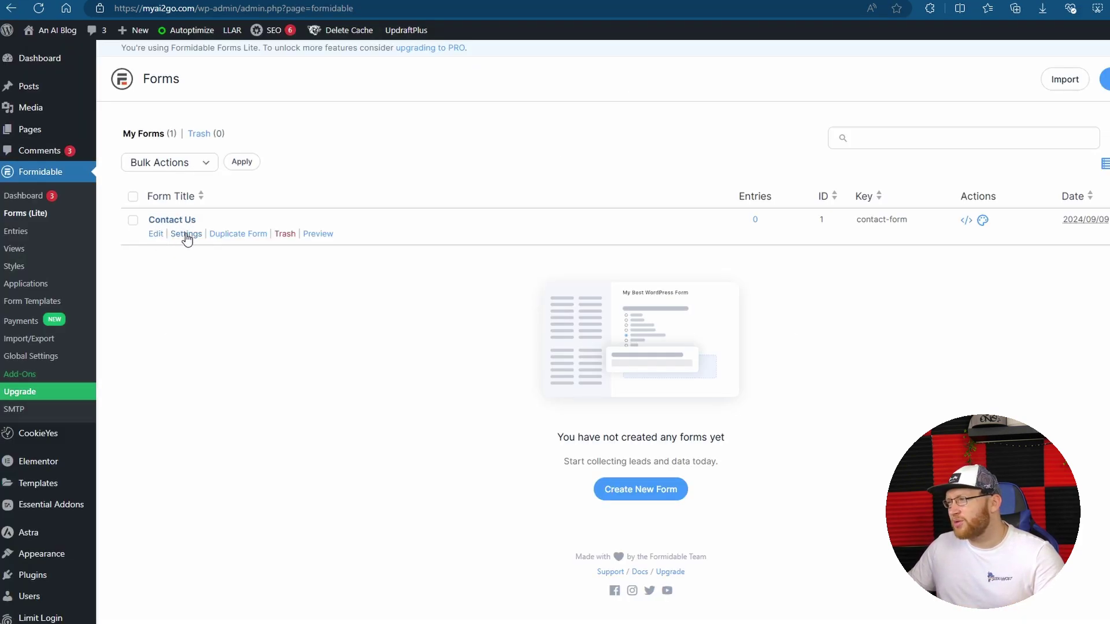
In Contact Us general settings, keep Honeypot at Basic and glance at the scheduling upgrade offer
left_click(187, 234)
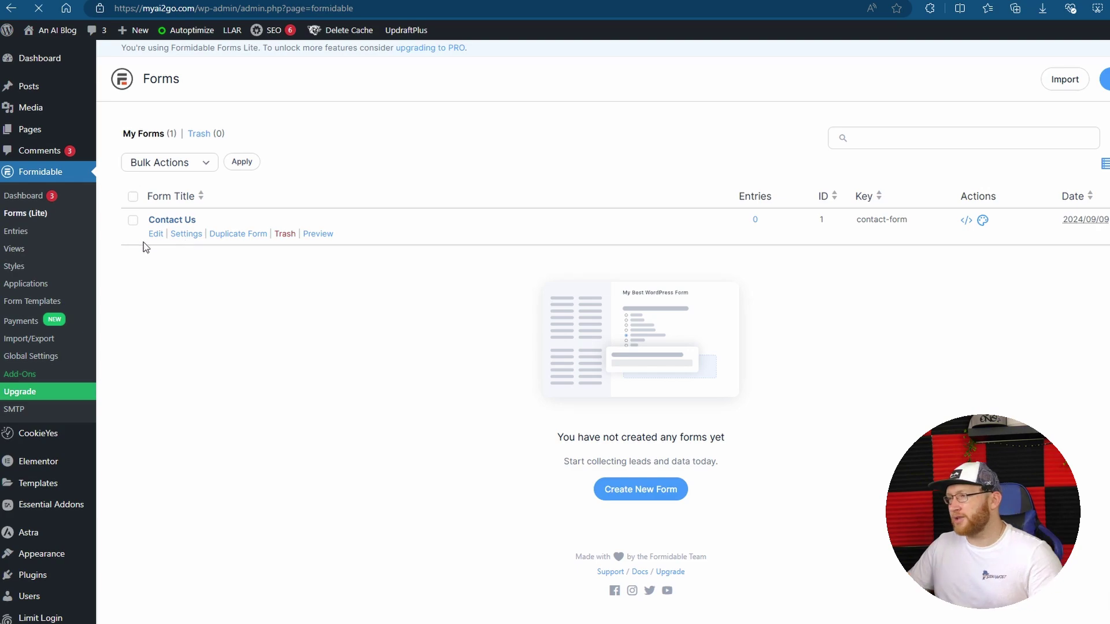
scroll(266, 156, "down", 2)
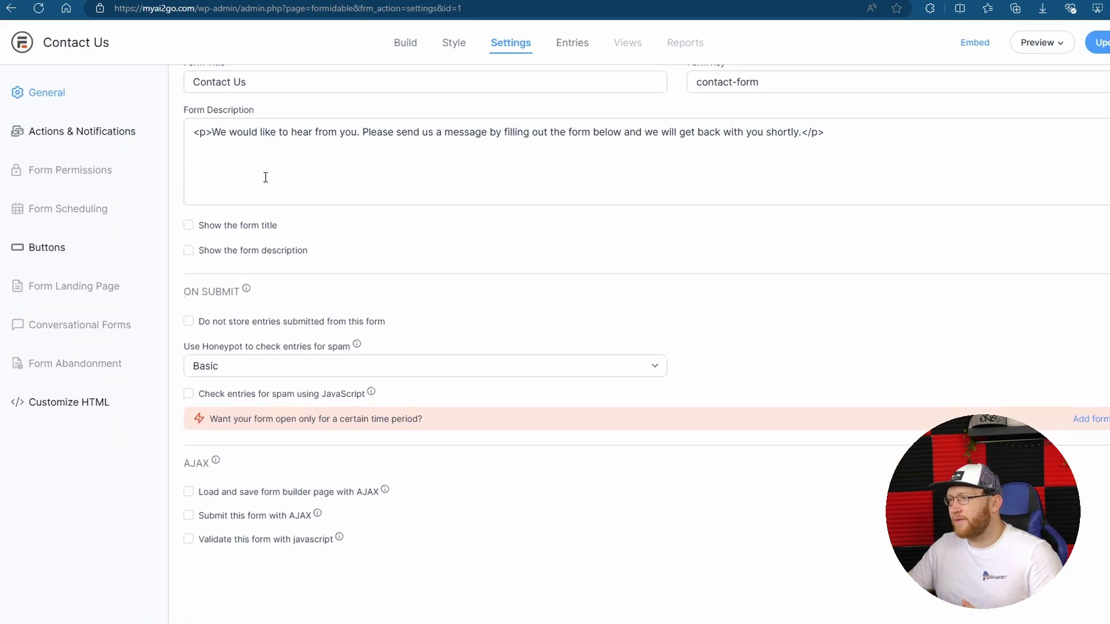
scroll(265, 176, "up", 2)
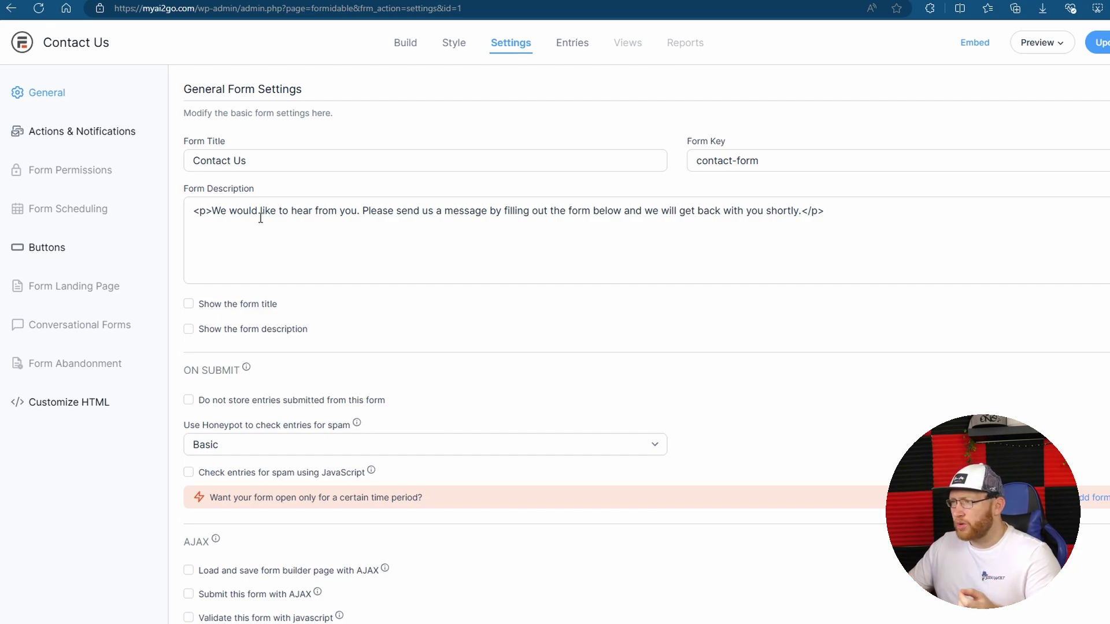
scroll(655, 393, "down", 1)
left_click(655, 393)
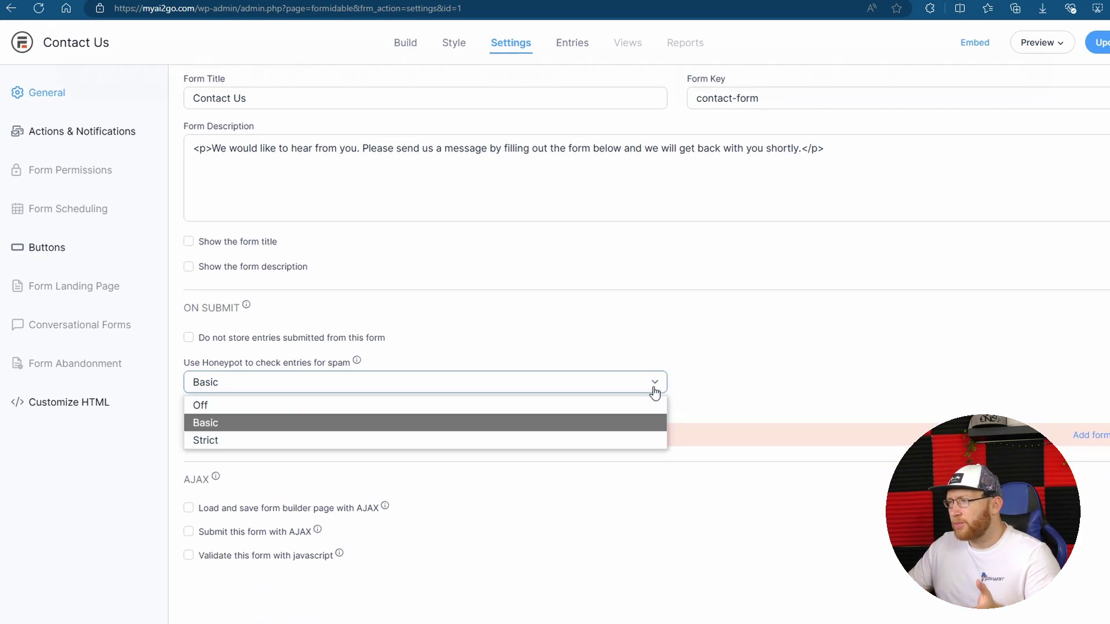
left_click(655, 393)
left_click(655, 393)
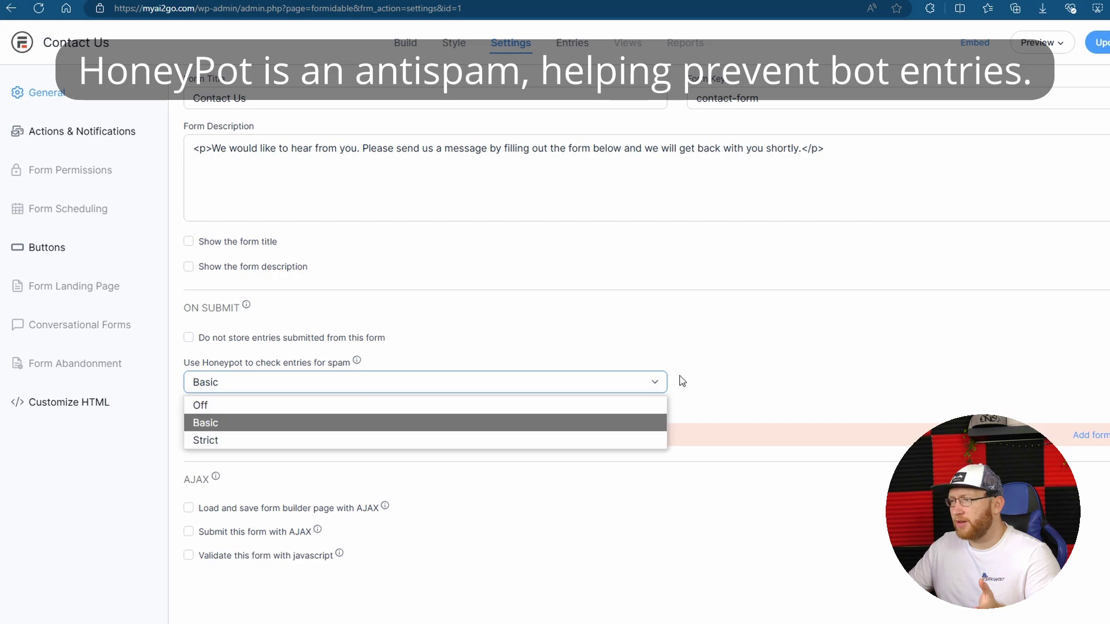
left_click(761, 377)
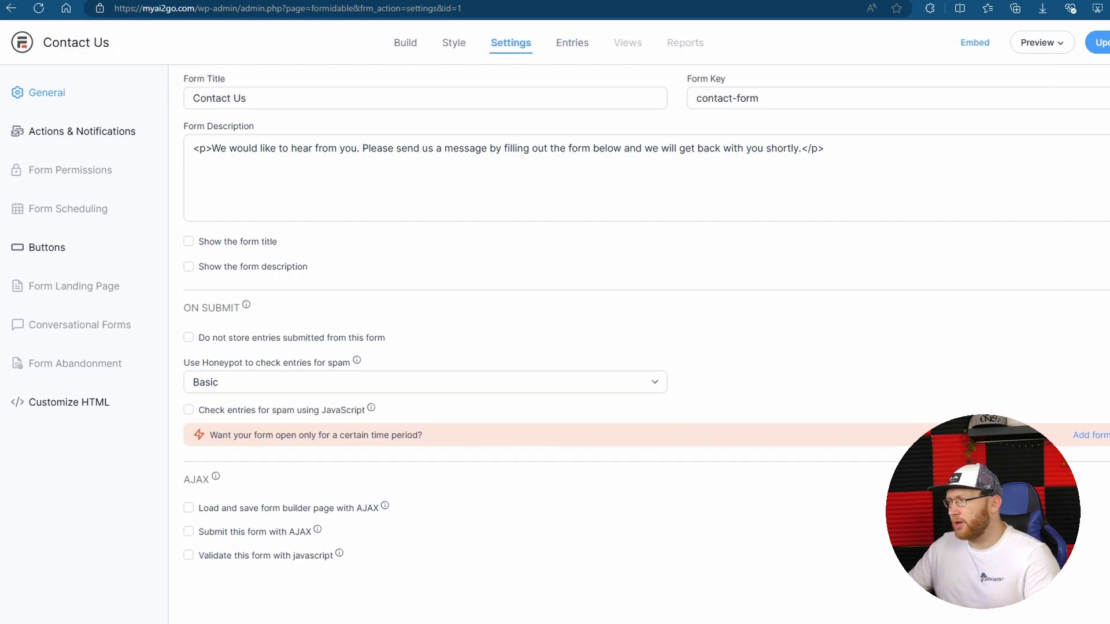
left_click(1090, 435)
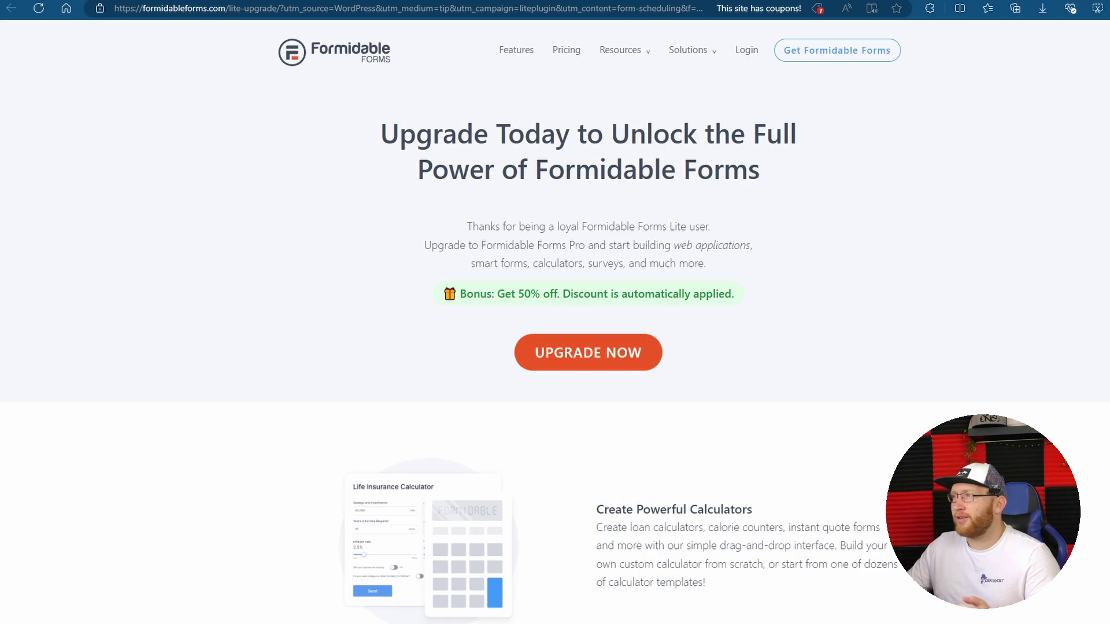
key("ctrl+w")
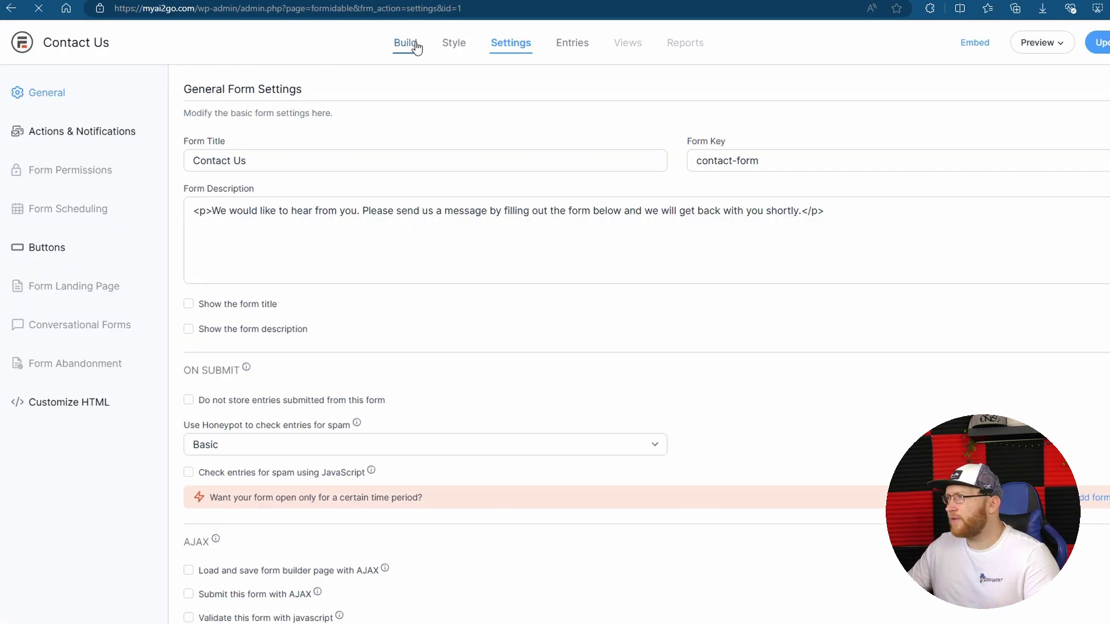
Open the Contact Us builder and scroll through the basic, advanced and pricing field types
left_click(417, 47)
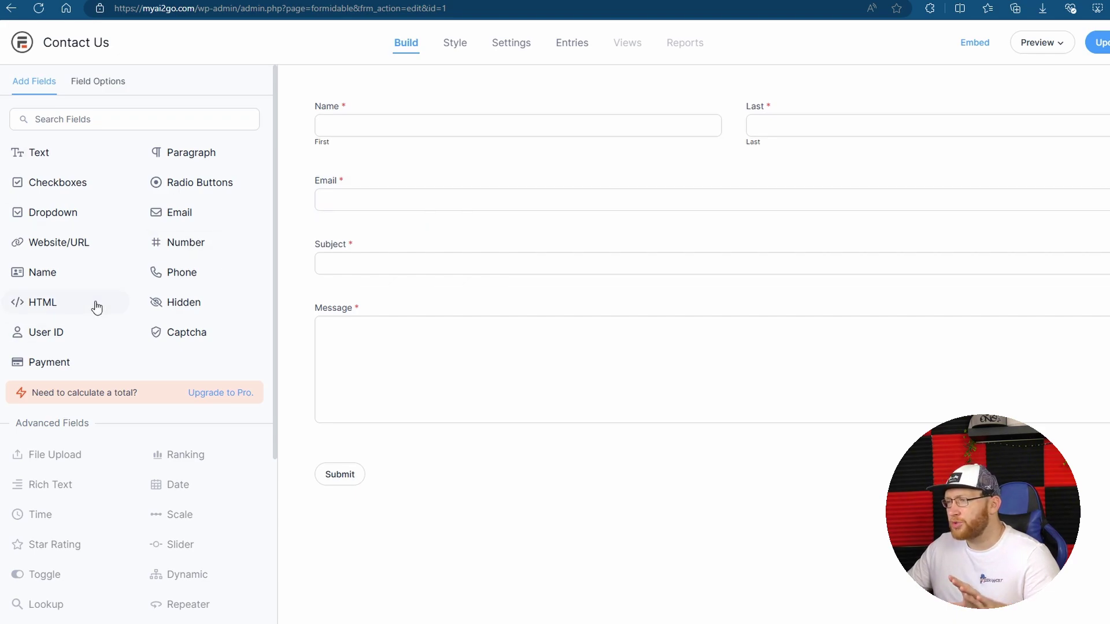
scroll(93, 341, "down", 3)
scroll(98, 442, "down", 3)
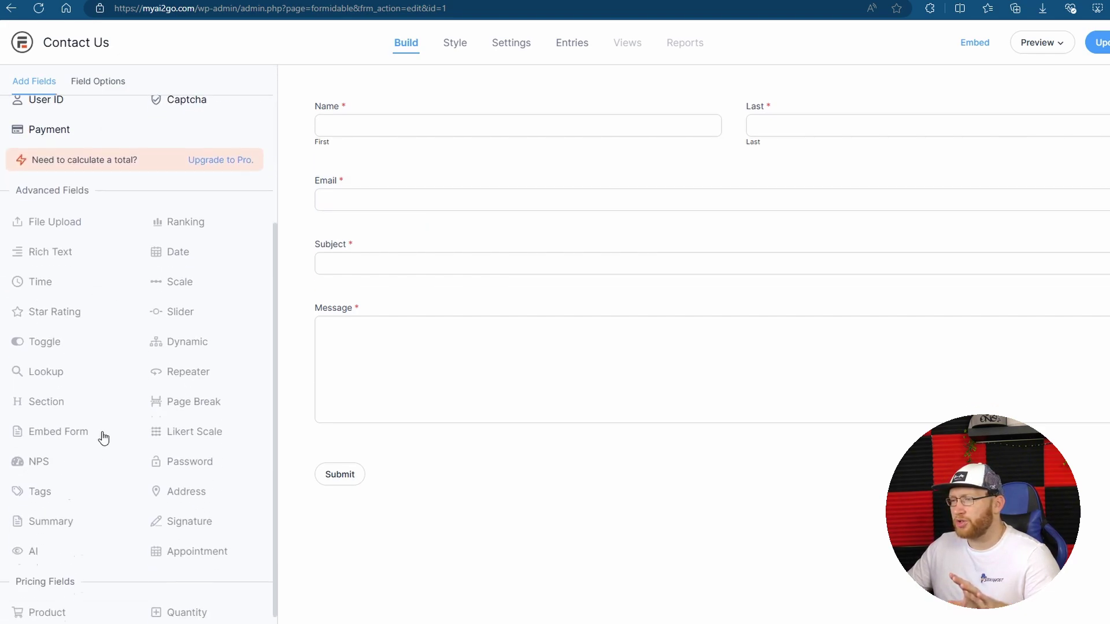
scroll(105, 427, "up", 5)
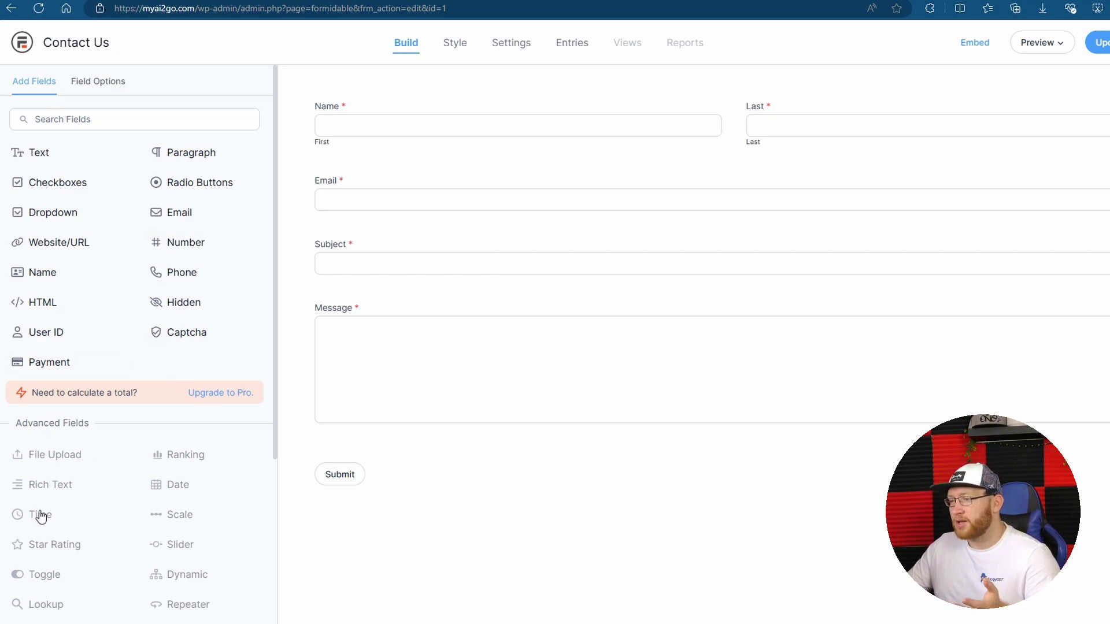
scroll(56, 552, "down", 1)
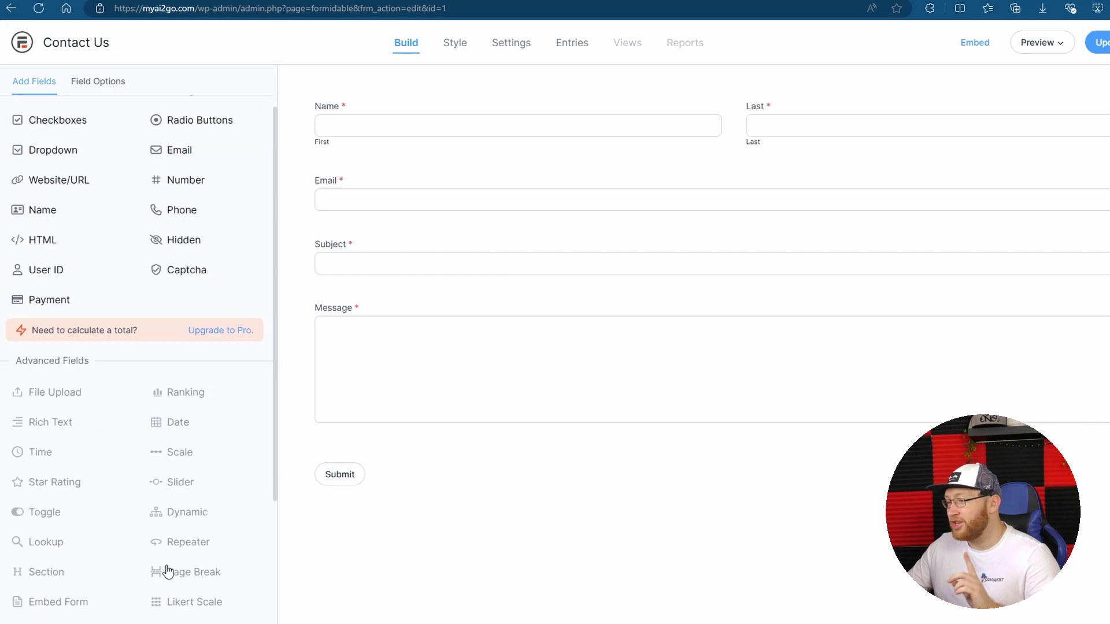
scroll(181, 572, "down", 3)
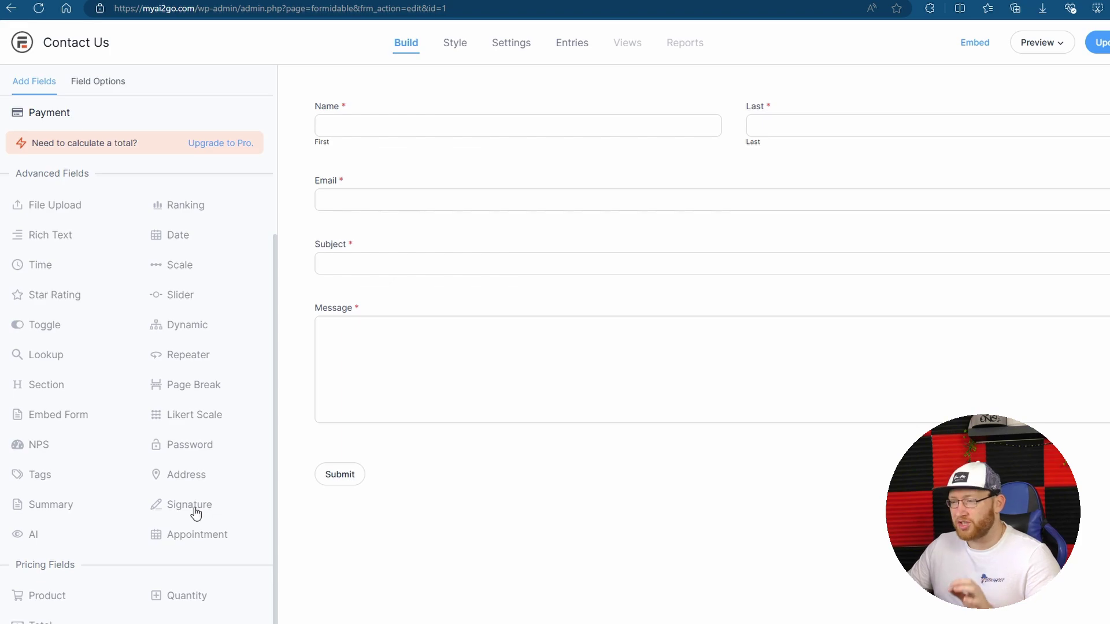
scroll(20, 587, "down", 1)
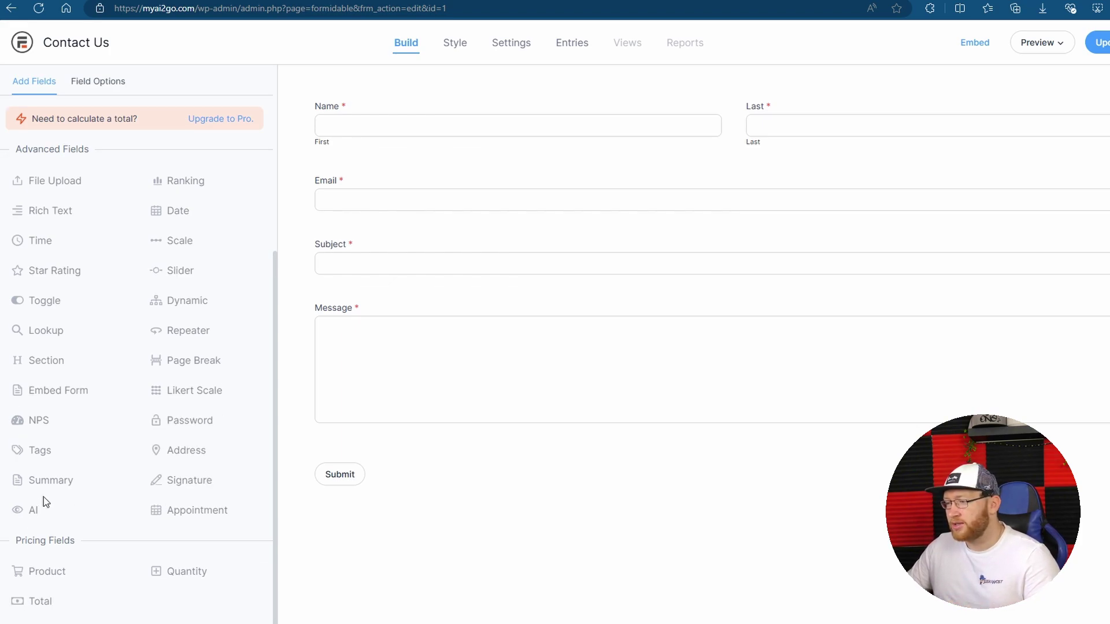
scroll(48, 341, "up", 5)
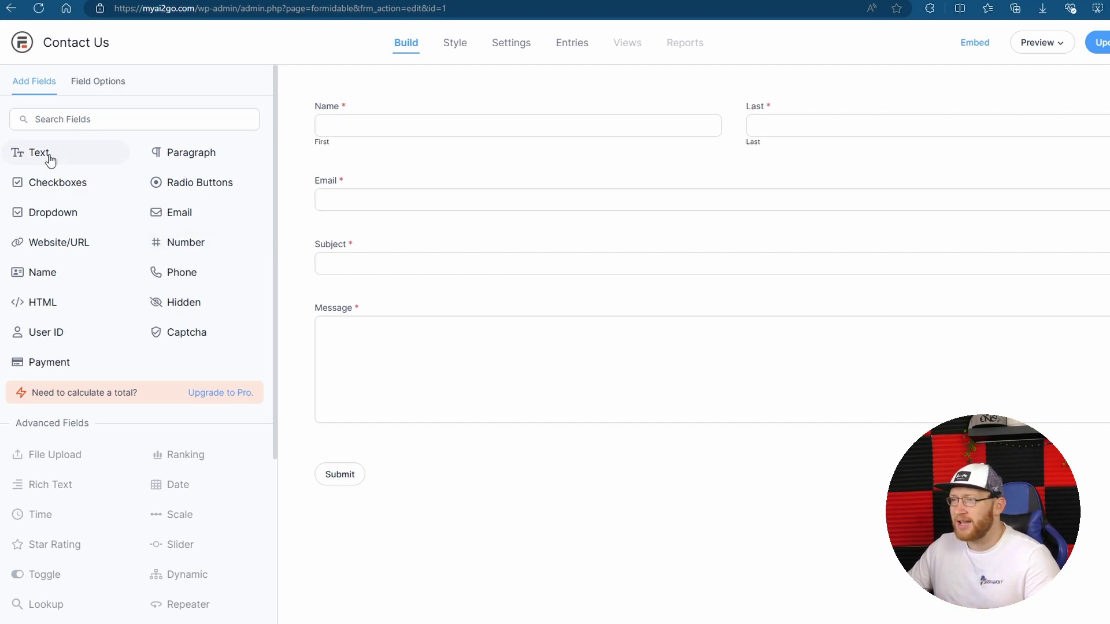
Add a Checkboxes field with Option 1 and Option 2 below Message, then update the form
left_click_drag(61, 186, 617, 444)
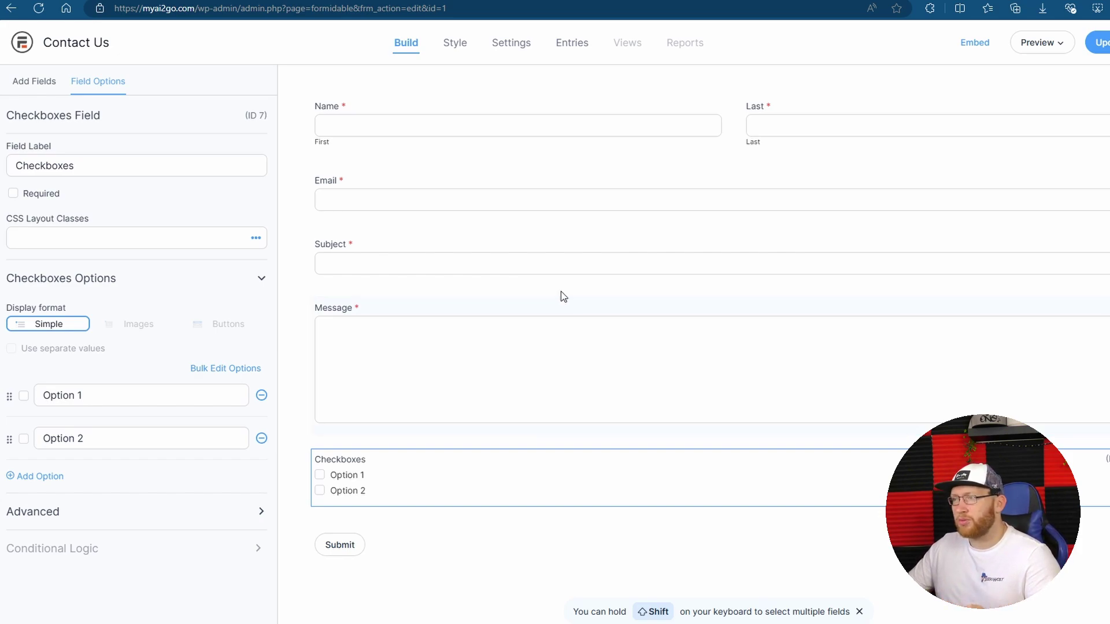
left_click(39, 475)
left_click(261, 482)
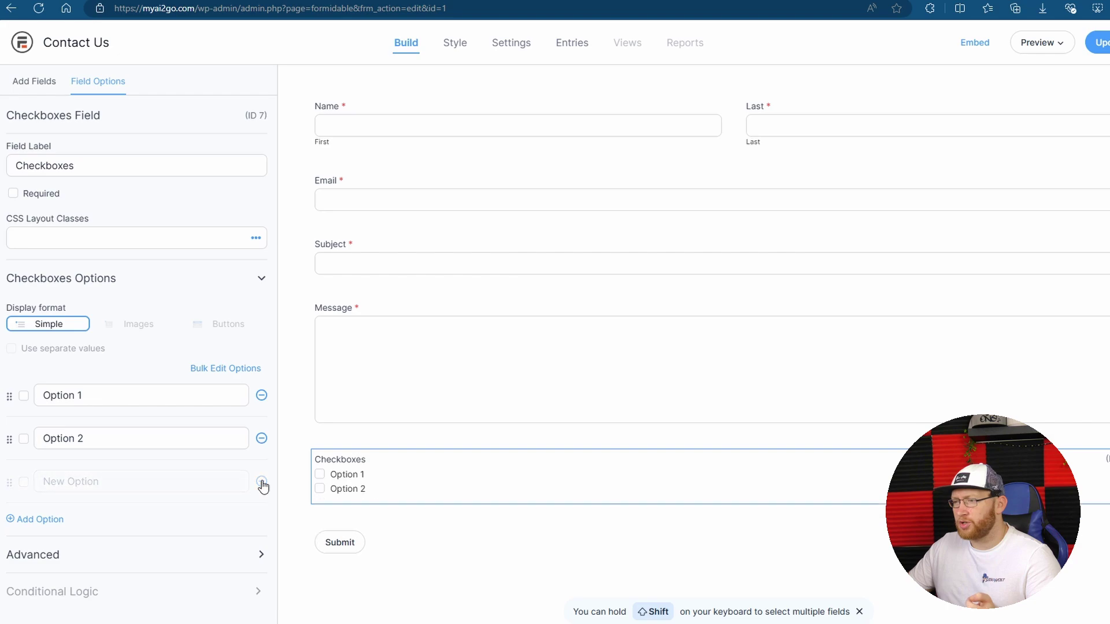
left_click(260, 511)
scroll(159, 444, "down", 3)
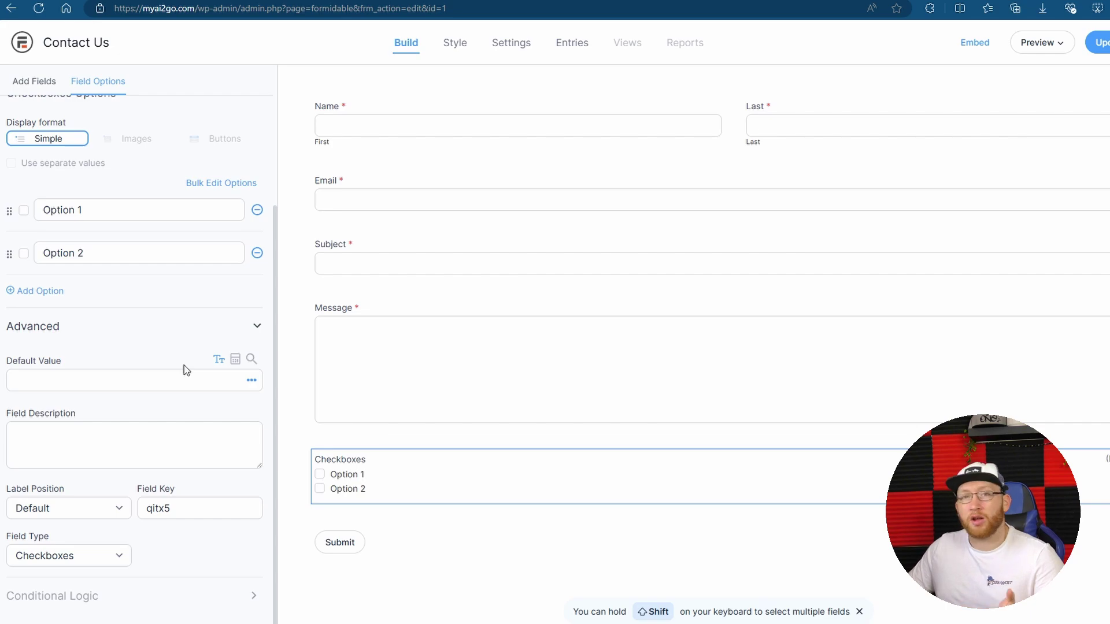
left_click(300, 306)
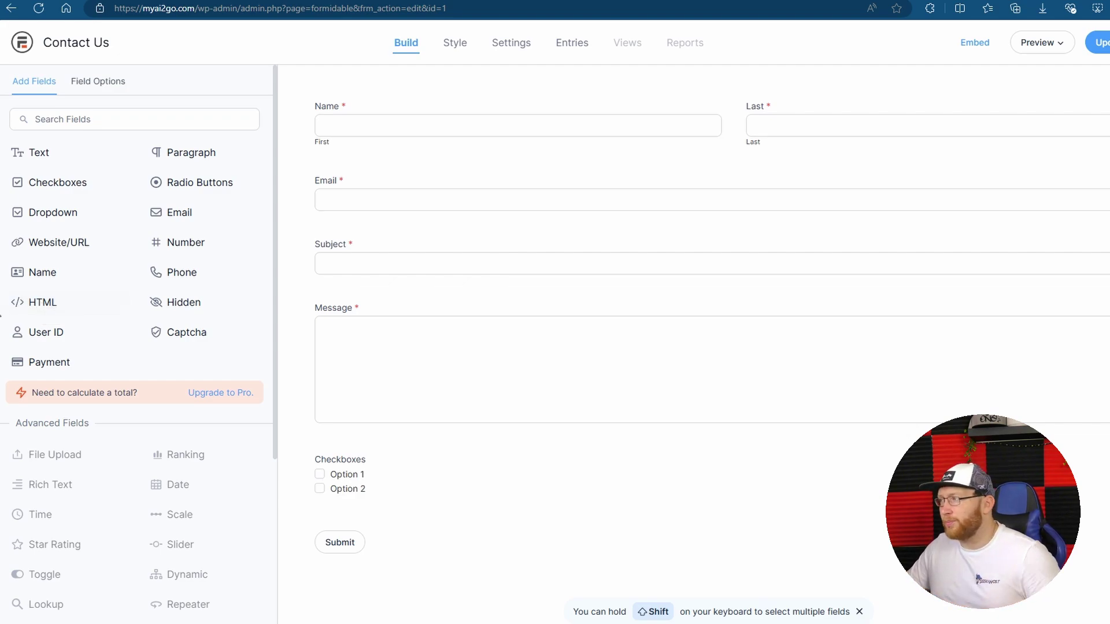
left_click(1097, 43)
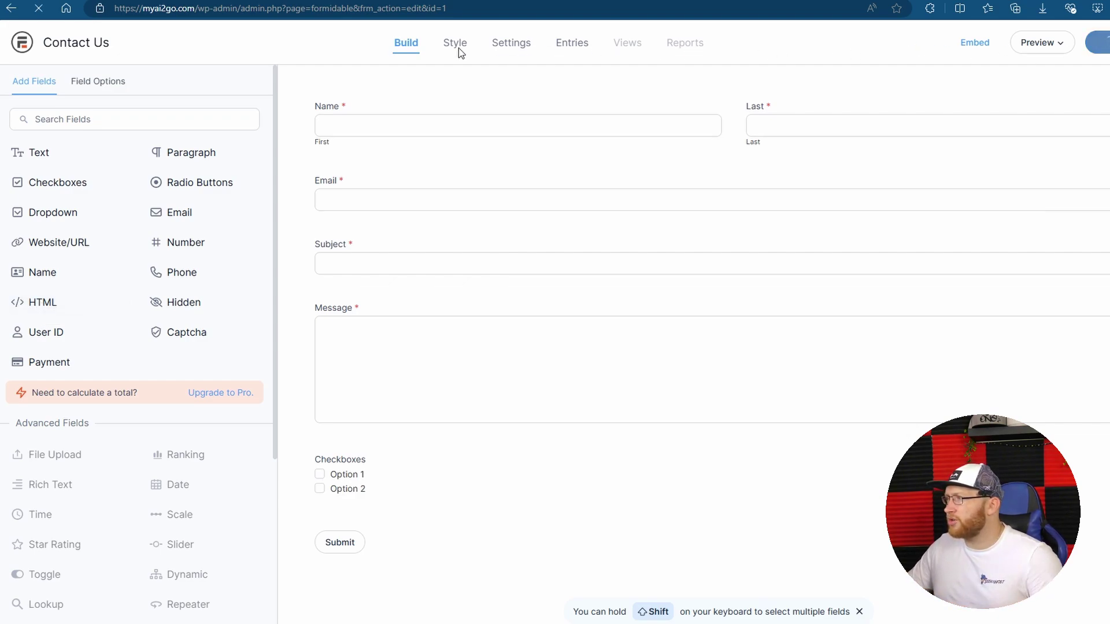
left_click(622, 51)
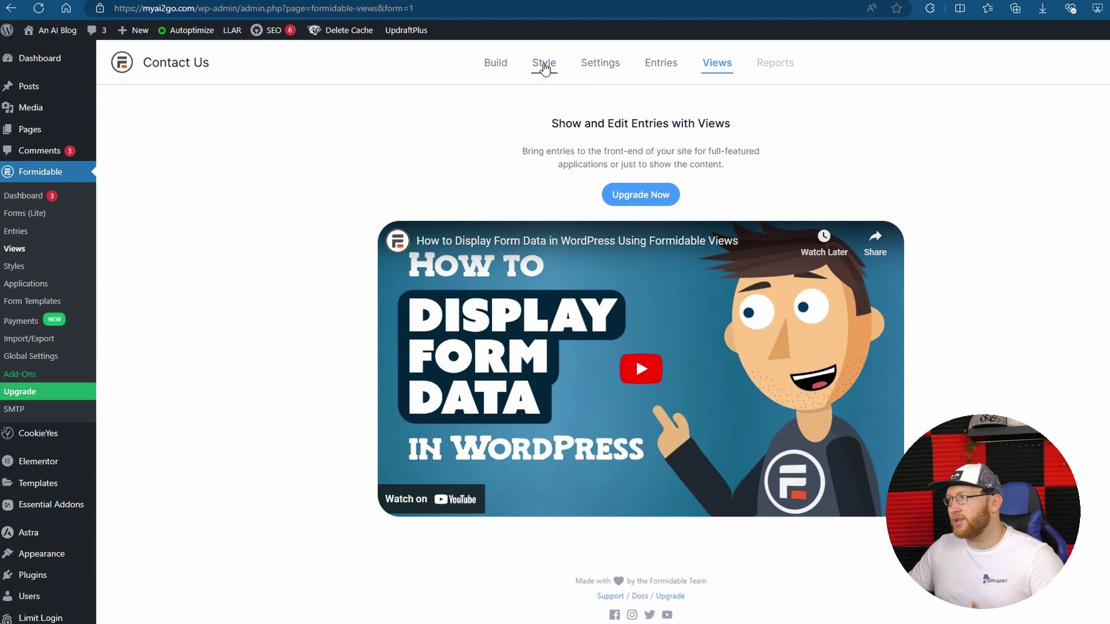
key("alt+Left")
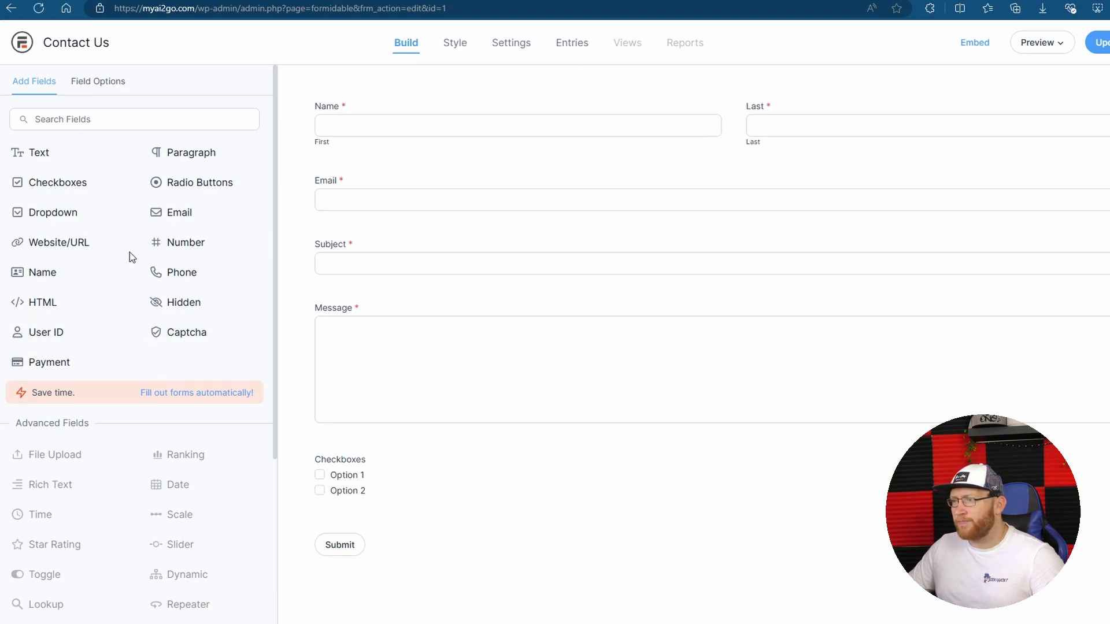
scroll(133, 250, "down", 5)
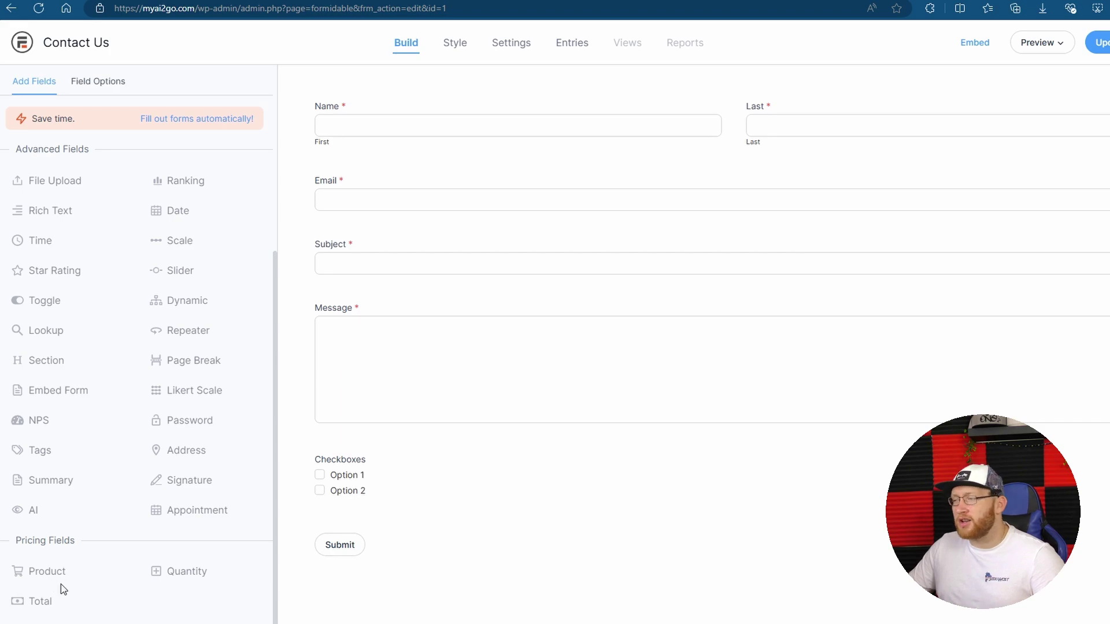
left_click(447, 44)
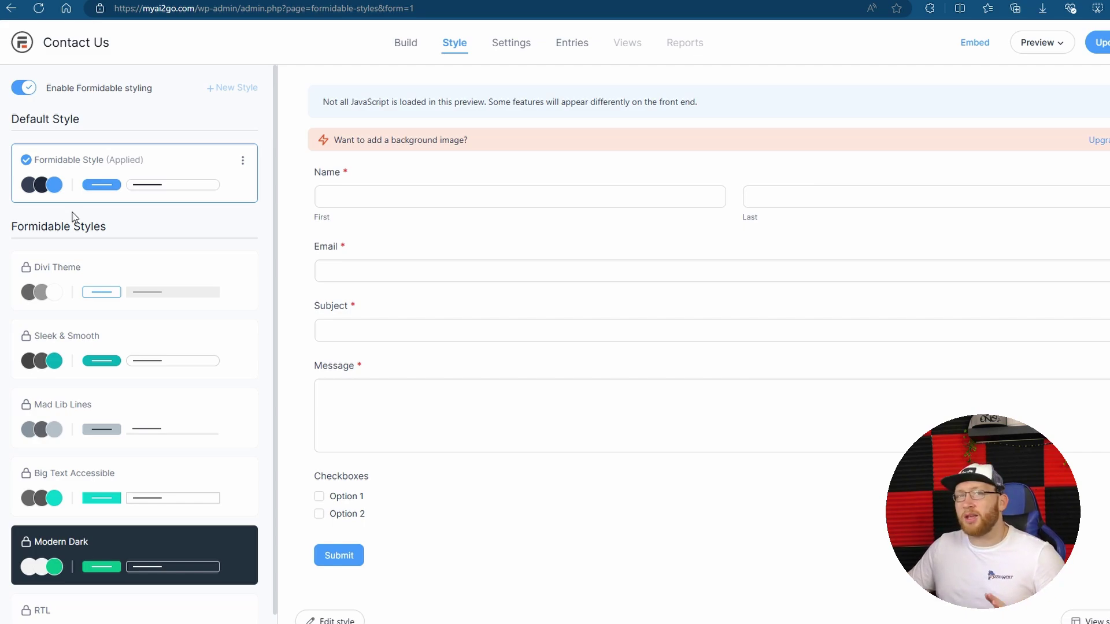
left_click(405, 46)
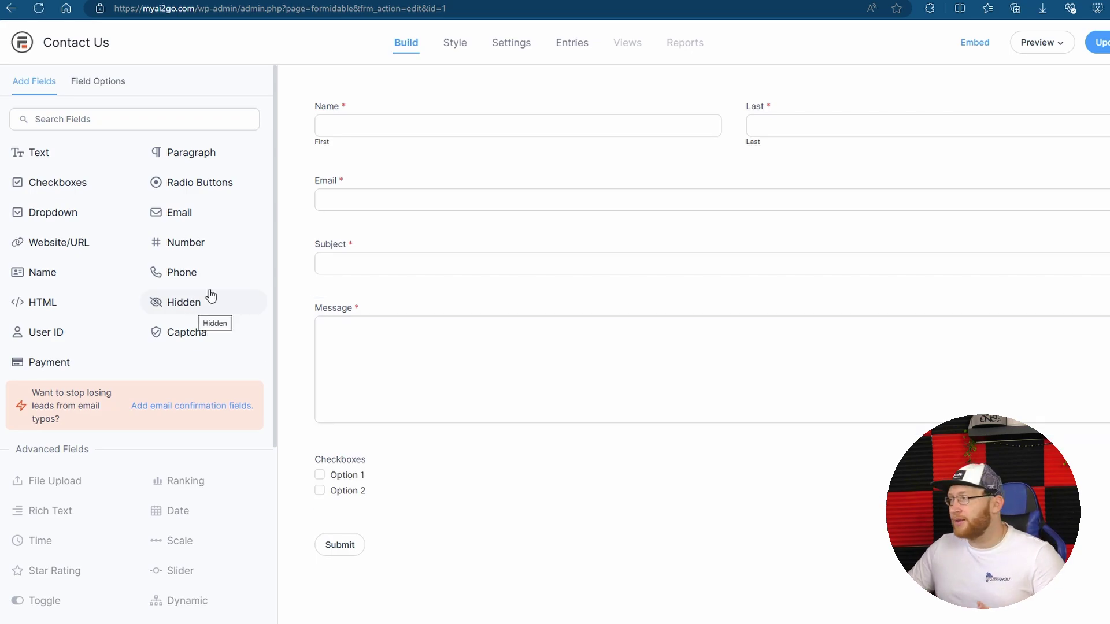
left_click(1039, 42)
left_click(967, 73)
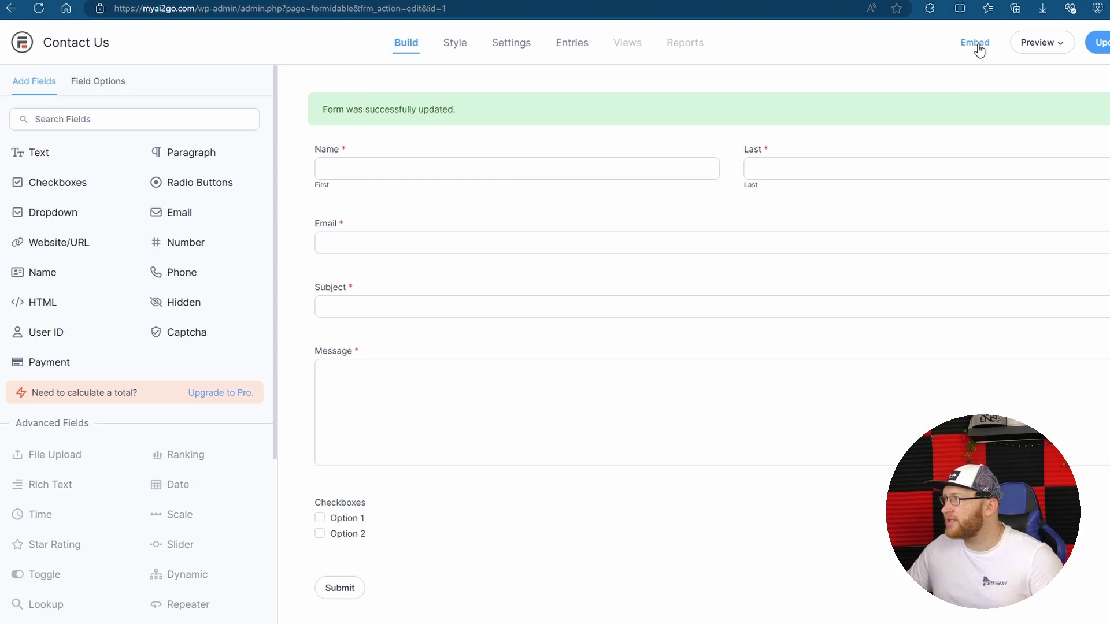
Copy the [formidable id=1] shortcode from Embed's manual insert option for use on Form Page
left_click(976, 44)
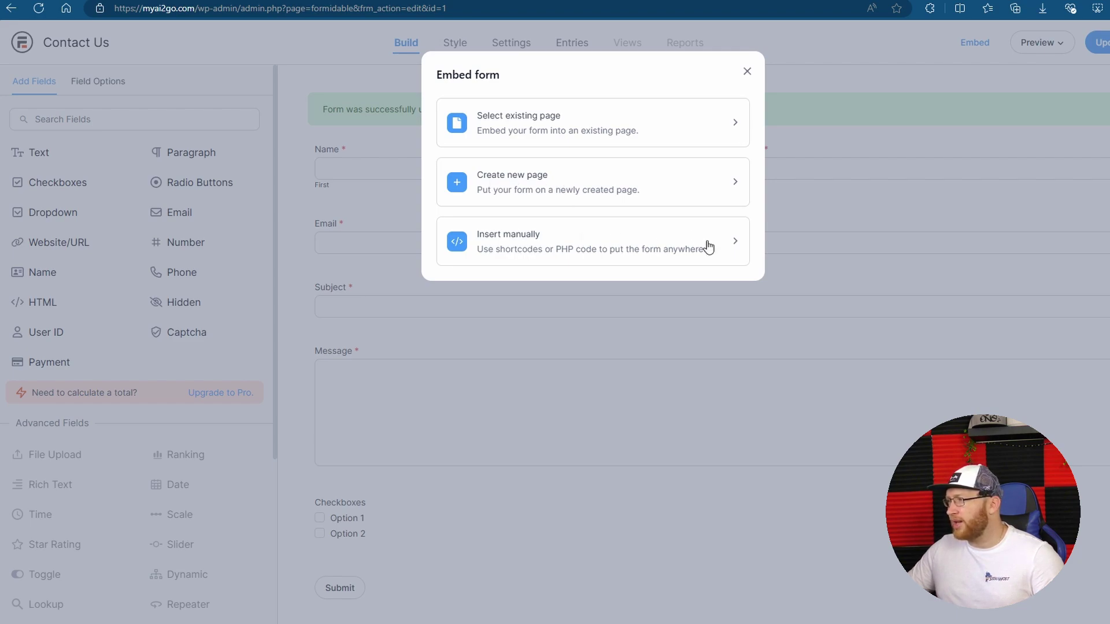
left_click(535, 250)
left_click_drag(523, 124, 446, 126)
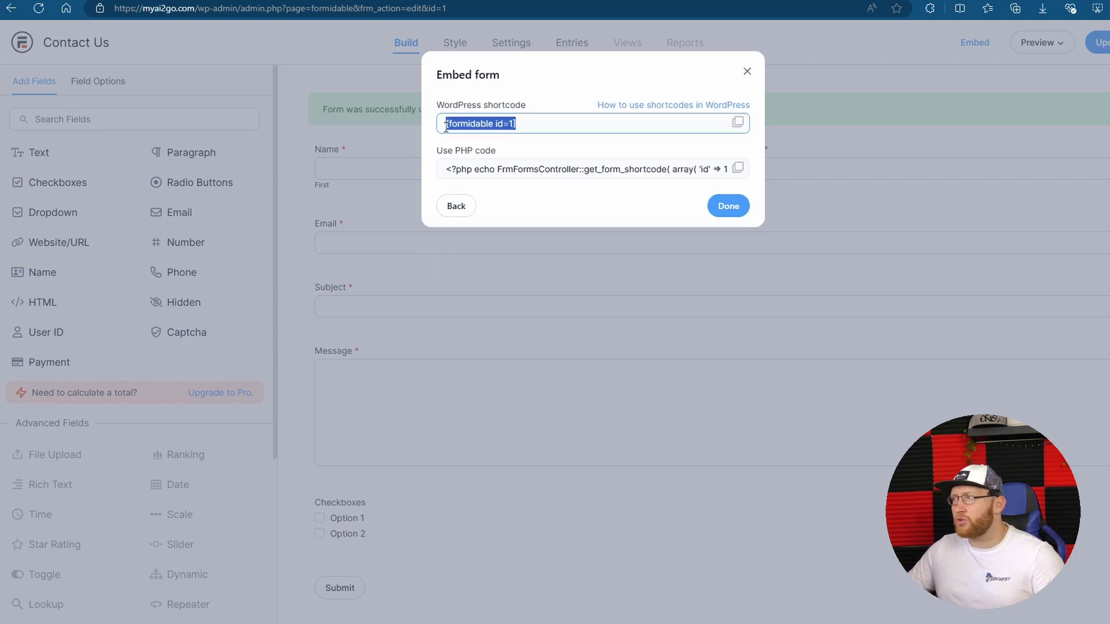
left_click(738, 122)
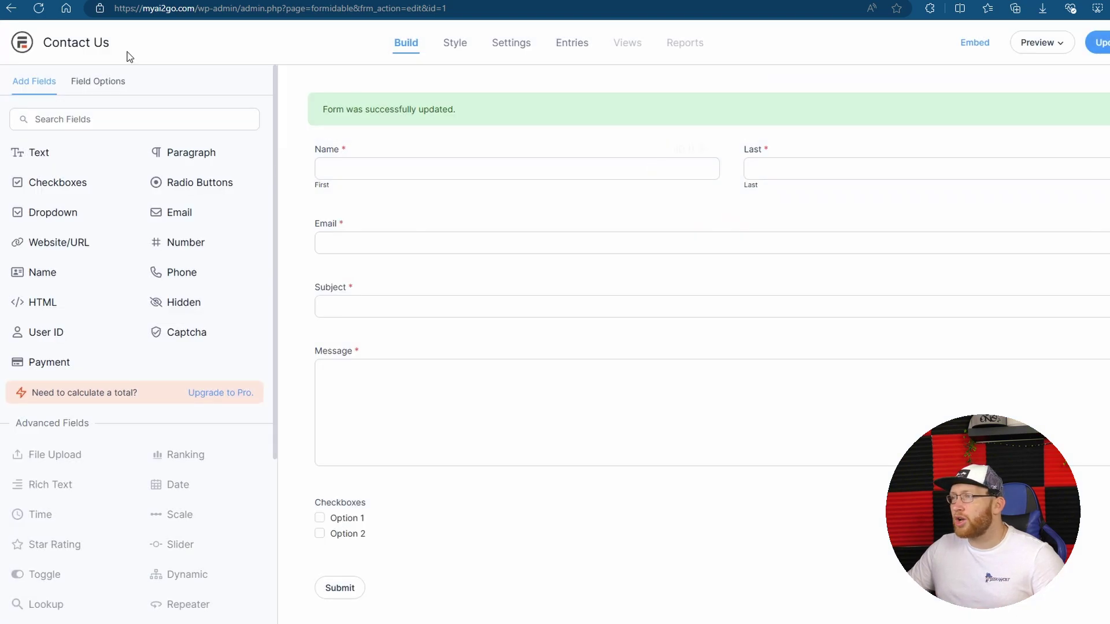
left_click(127, 54)
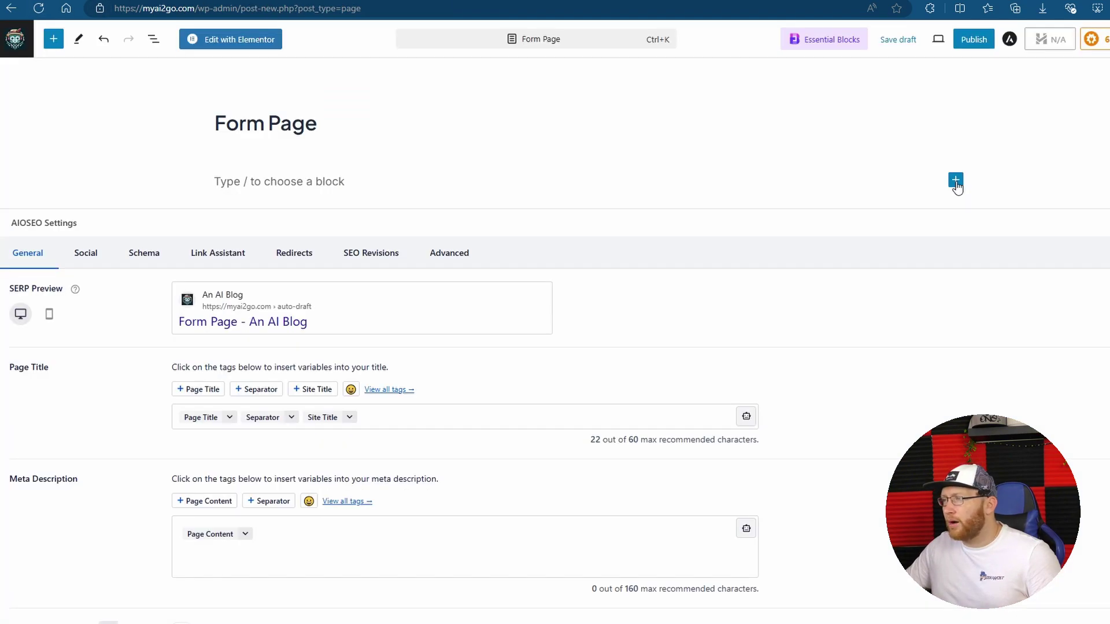
left_click(955, 180)
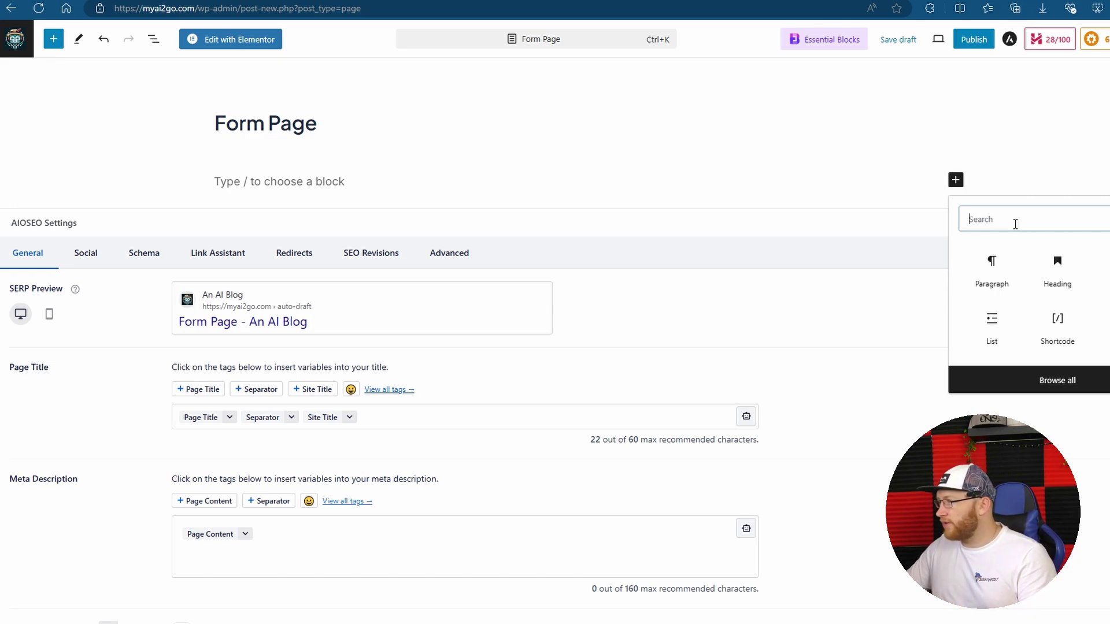
Add a Shortcode block containing the pasted [formidable id=1] and publish Form Page
left_click(1058, 324)
right_click(218, 230)
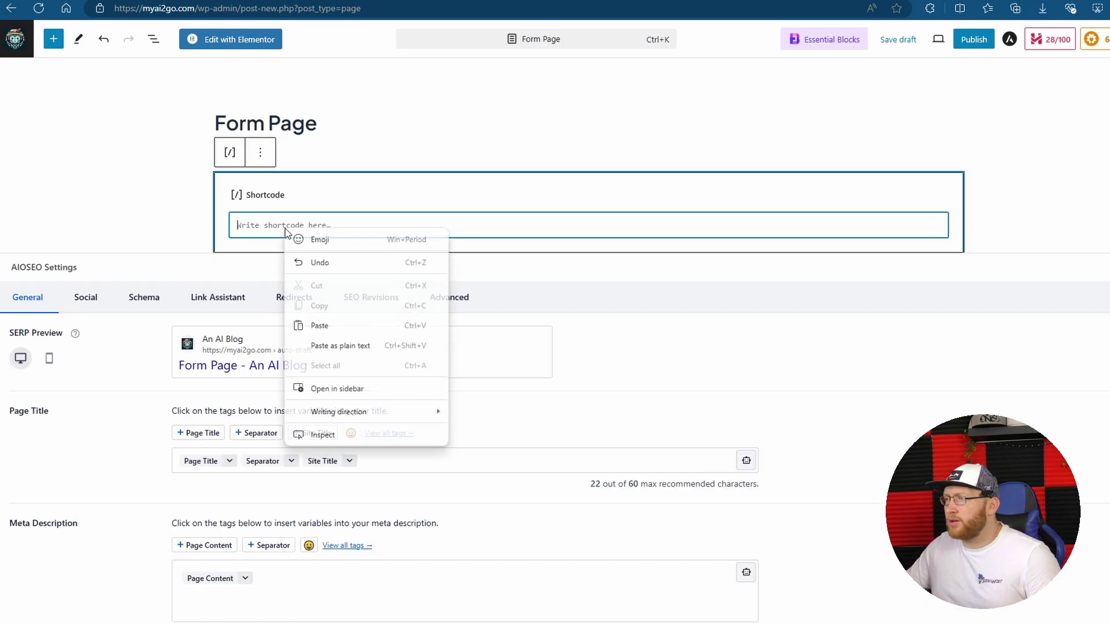
left_click(322, 330)
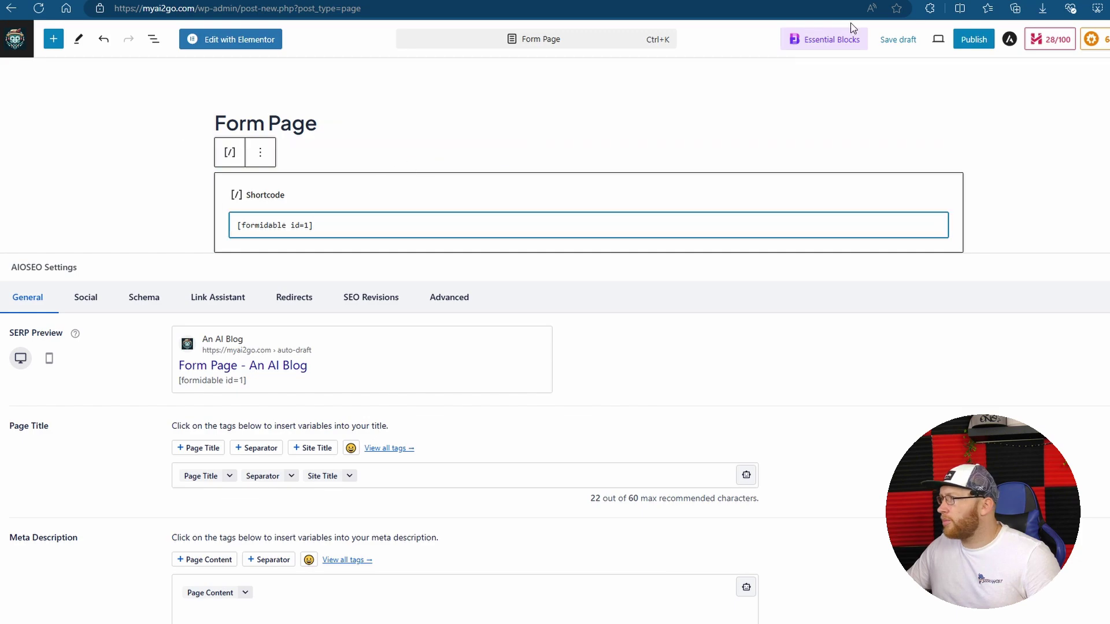
left_click(973, 40)
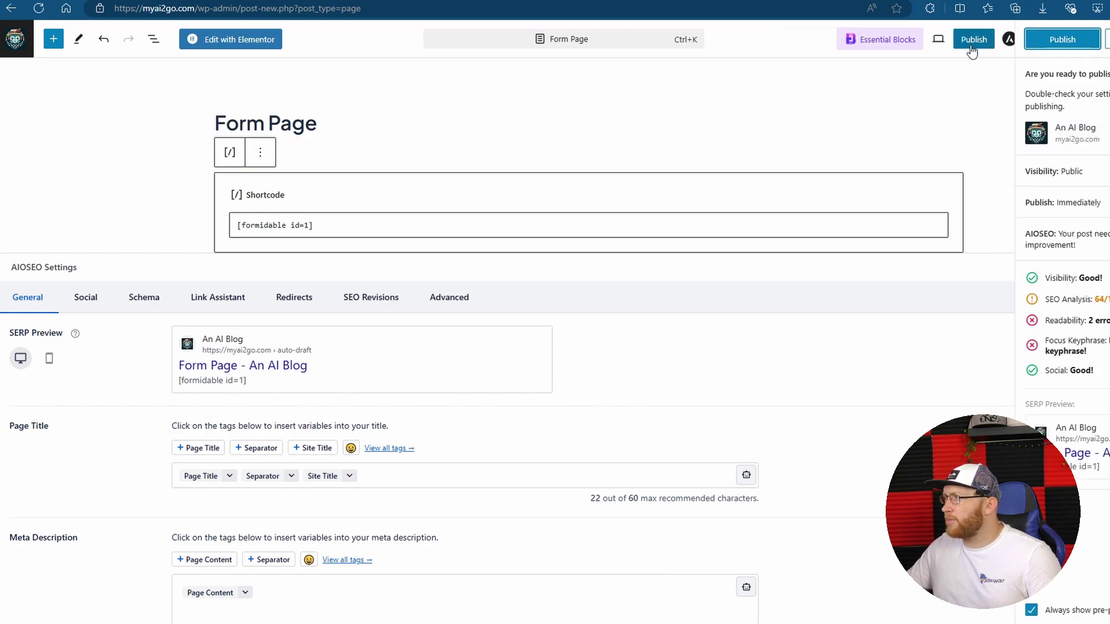
left_click(1063, 39)
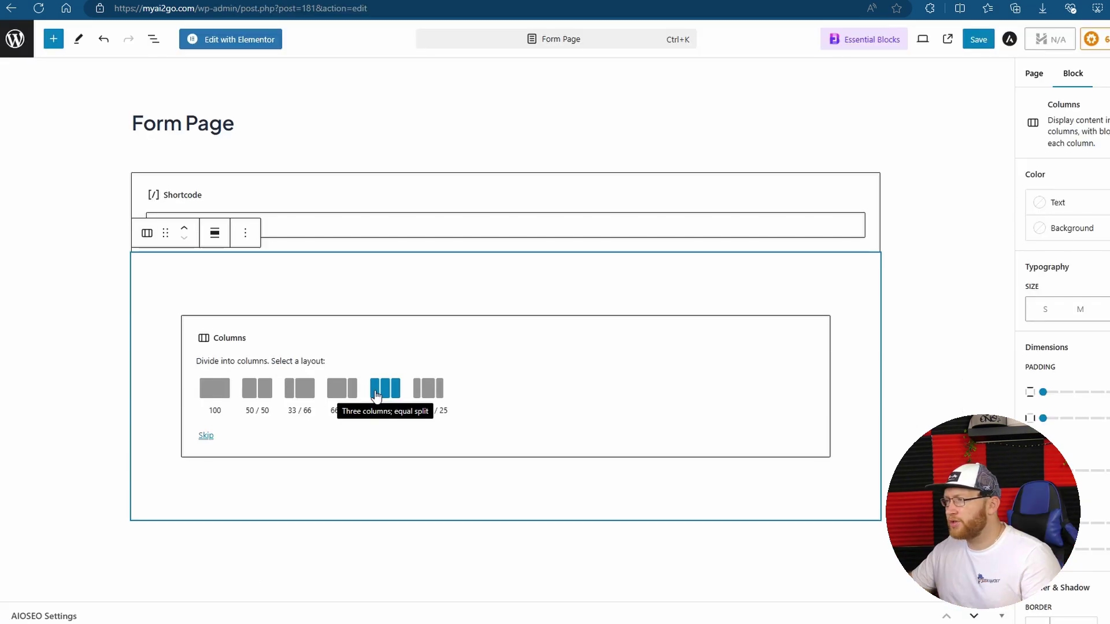
Add a 33/33/33 Columns layout with a [formidable id=1] Shortcode block in a column, then save
left_click(381, 388)
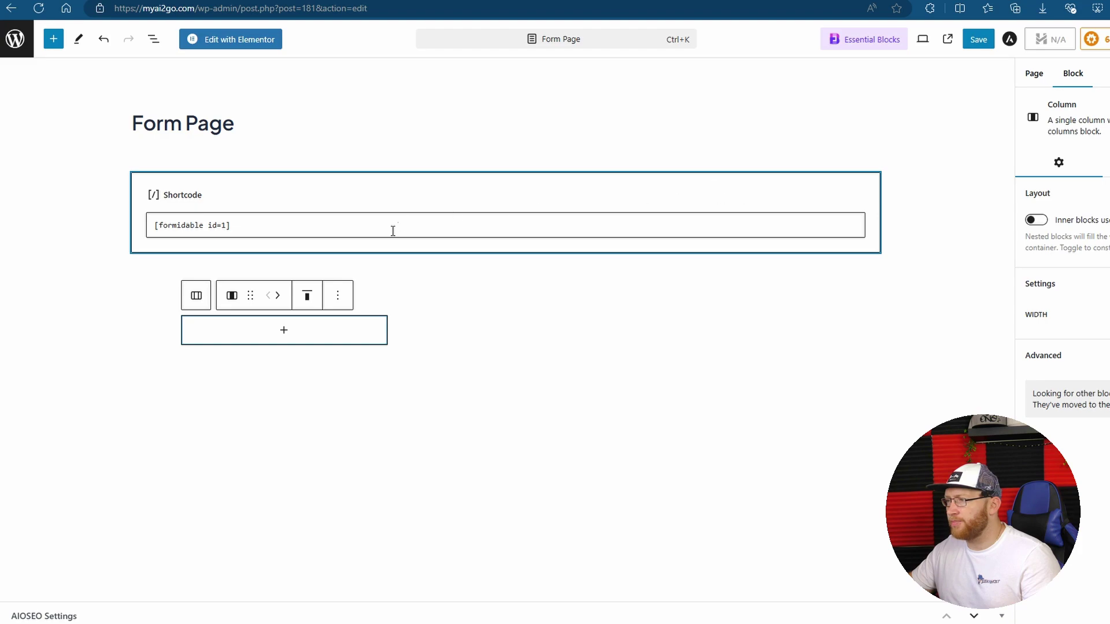
left_click(507, 329)
left_click(570, 426)
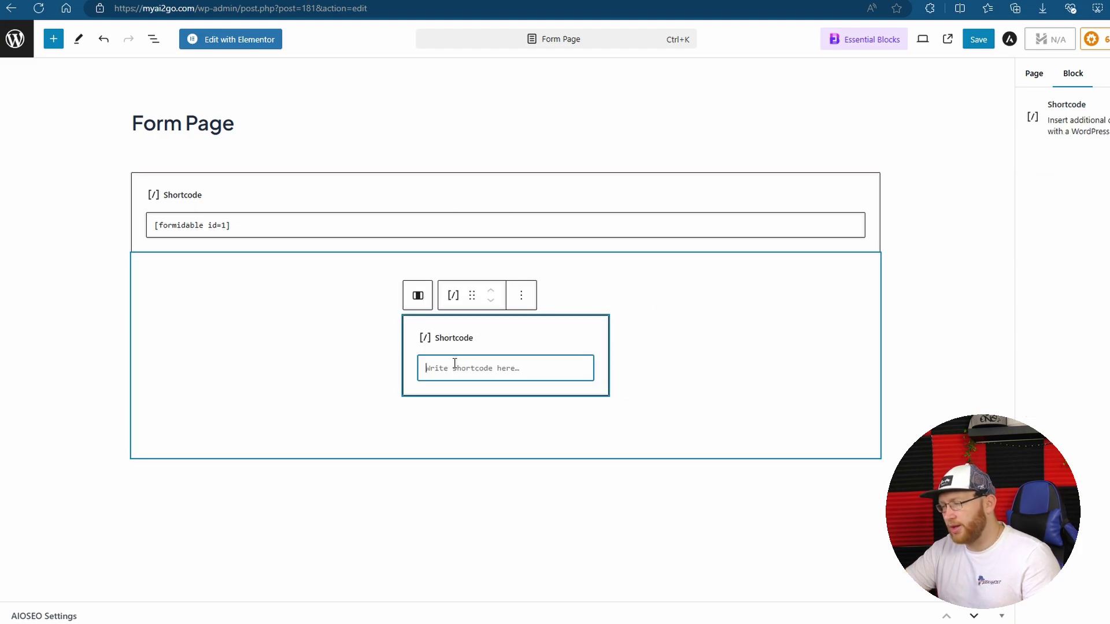
key("ctrl+v")
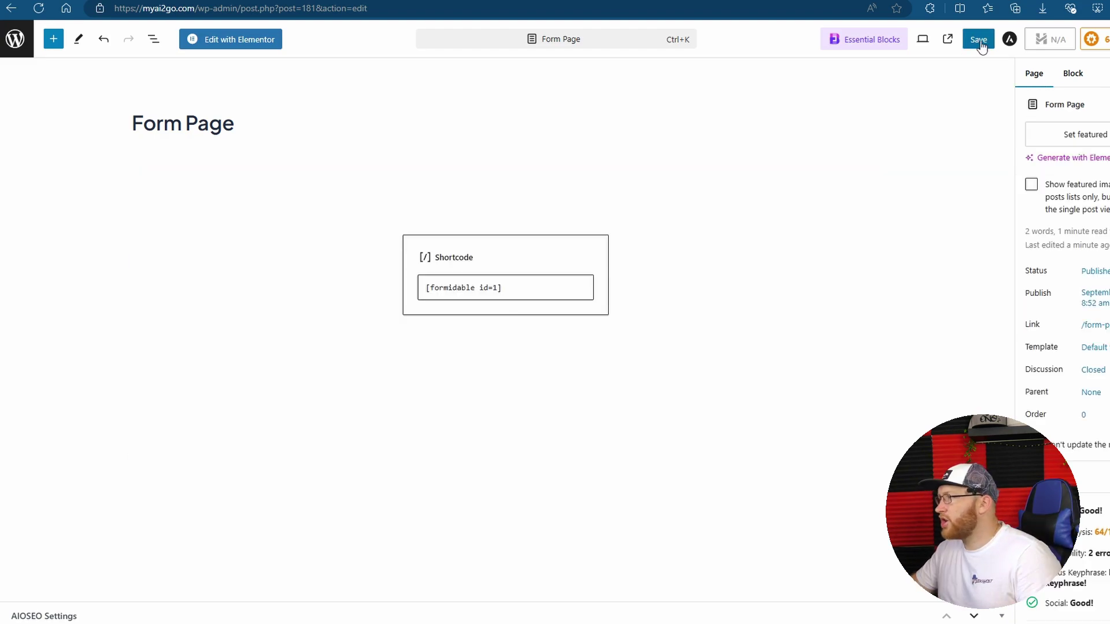
left_click(979, 38)
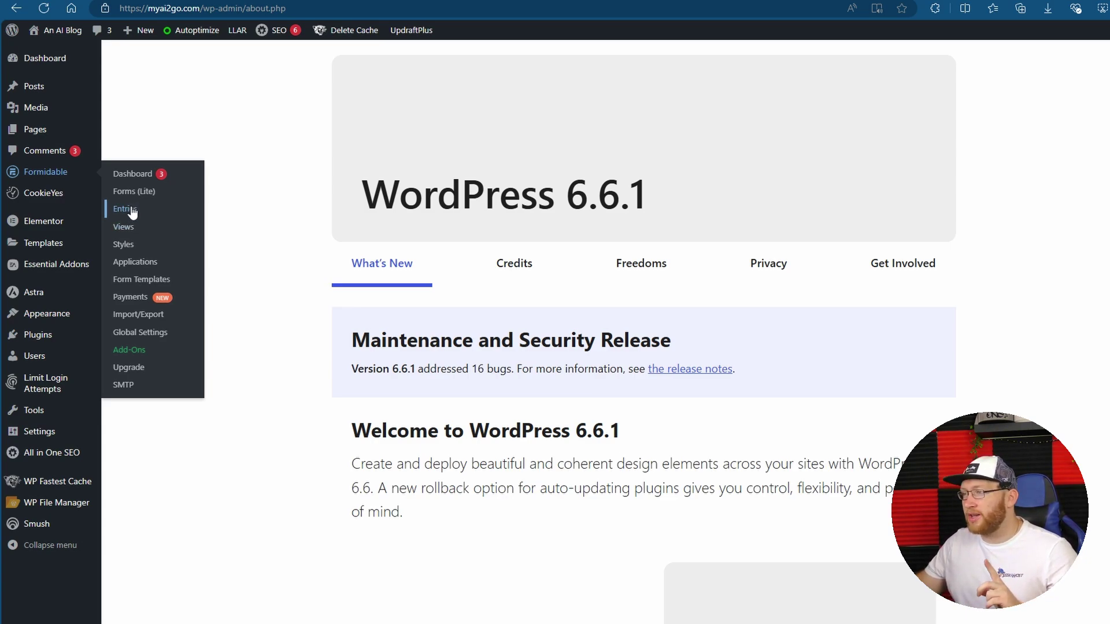
In the Styles editor, check Field Colors, then review the Field Description and Buttons options
left_click(123, 247)
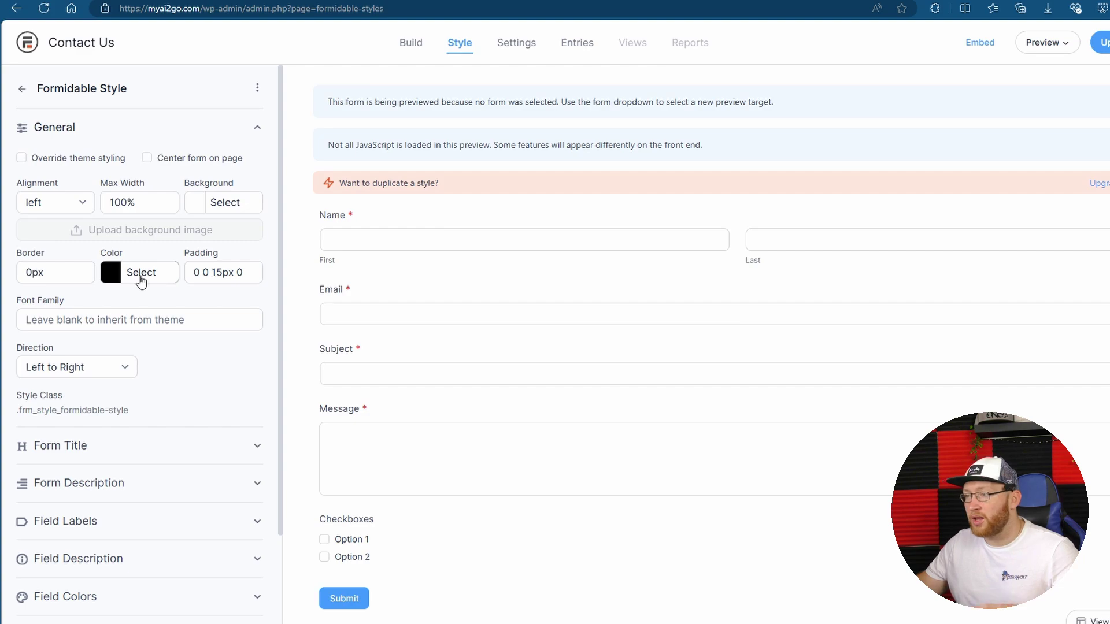
scroll(55, 275, "down", 2)
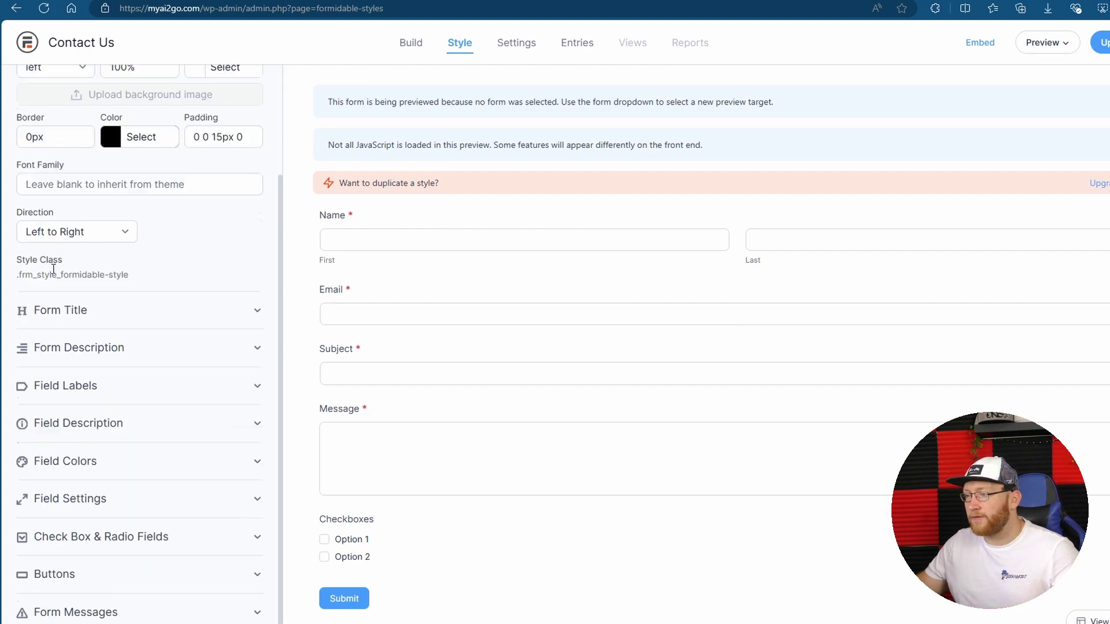
left_click(235, 461)
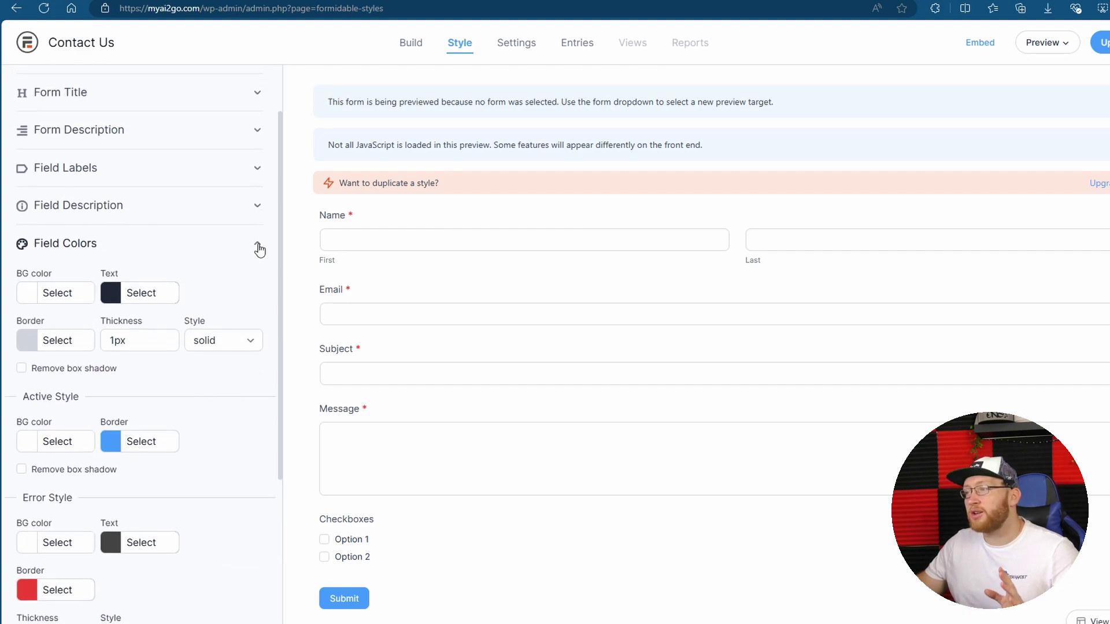
left_click(257, 245)
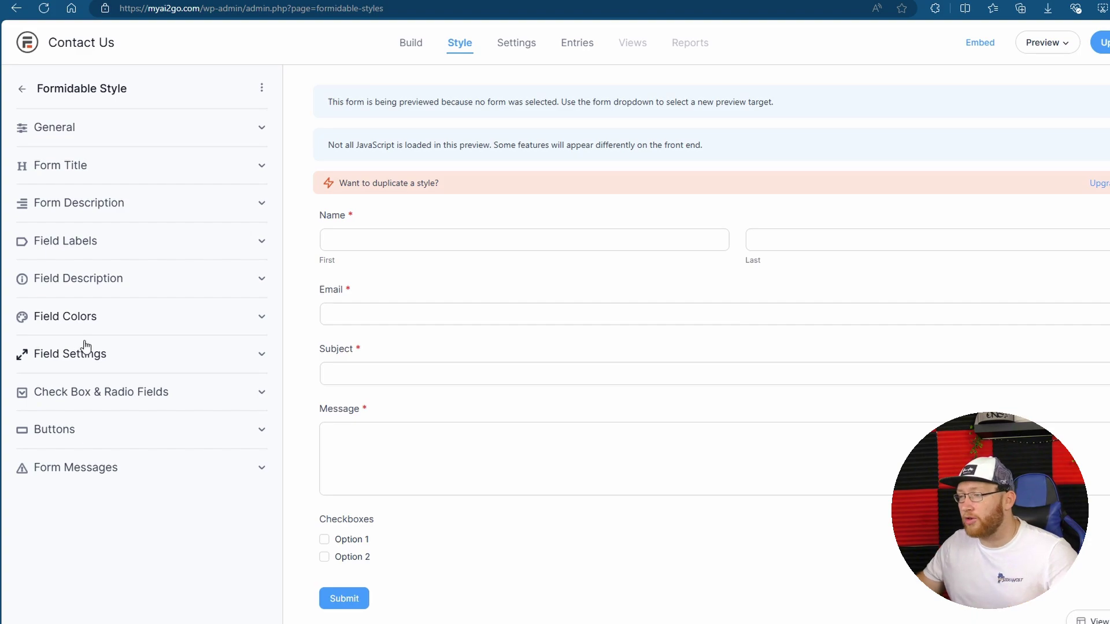
left_click(69, 282)
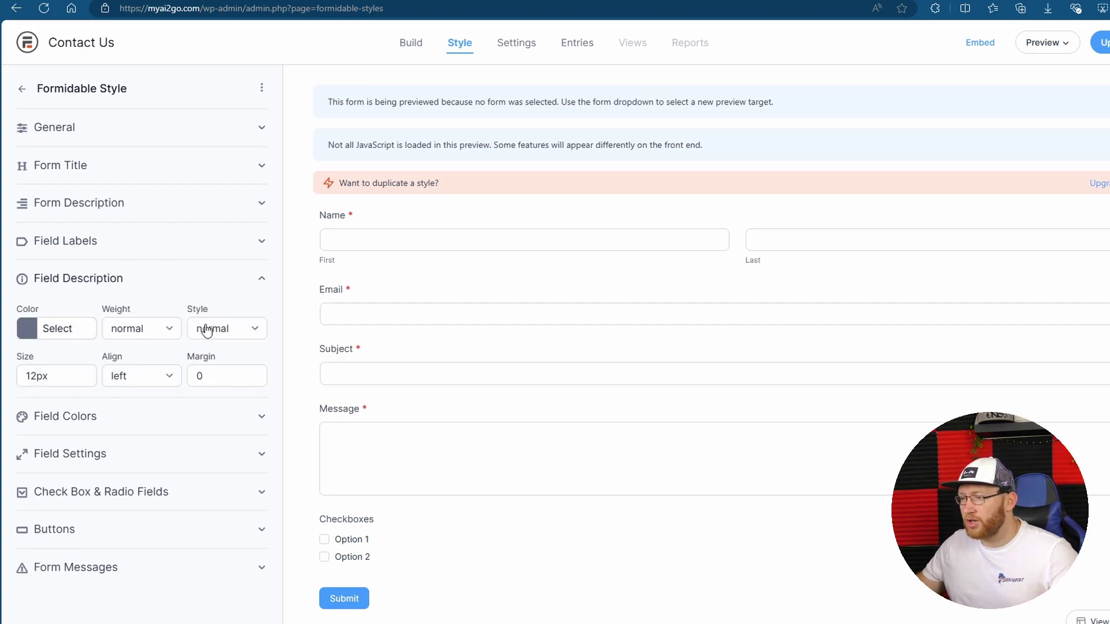
left_click(54, 529)
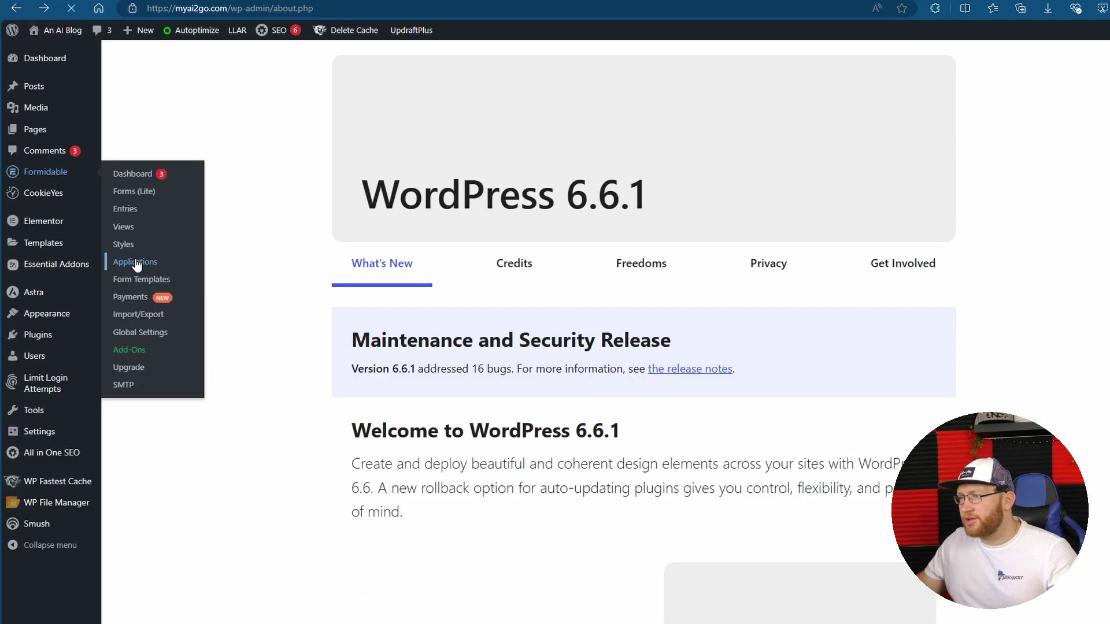
left_click(145, 258)
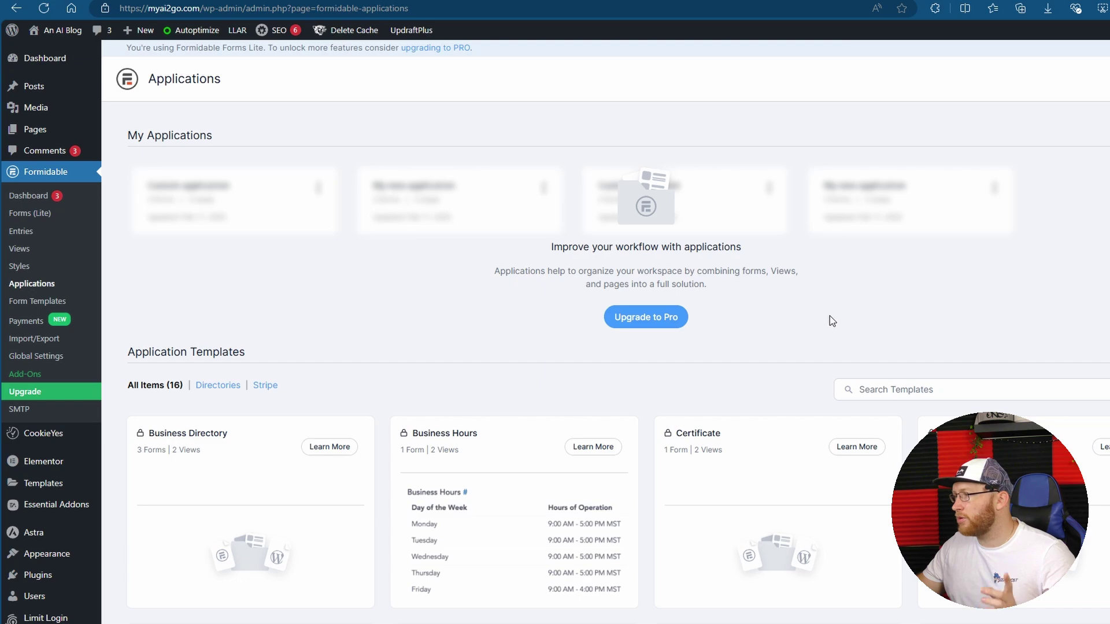
Browse the 16 application templates, such as Business Directory, Business Hours and Certificate
scroll(806, 312, "down", 2)
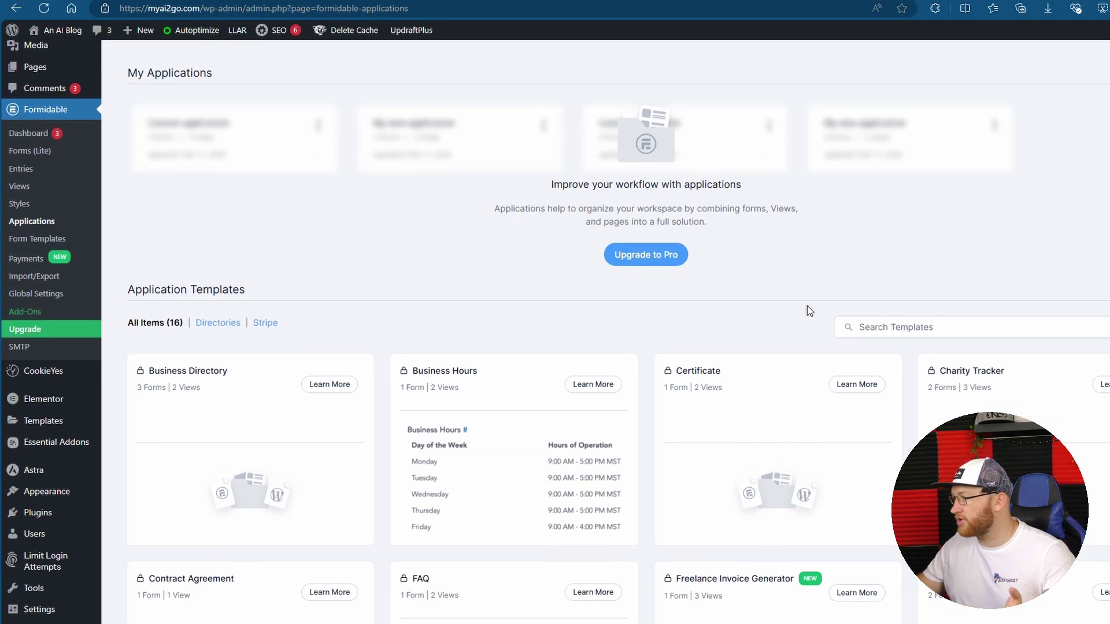
scroll(804, 316, "down", 4)
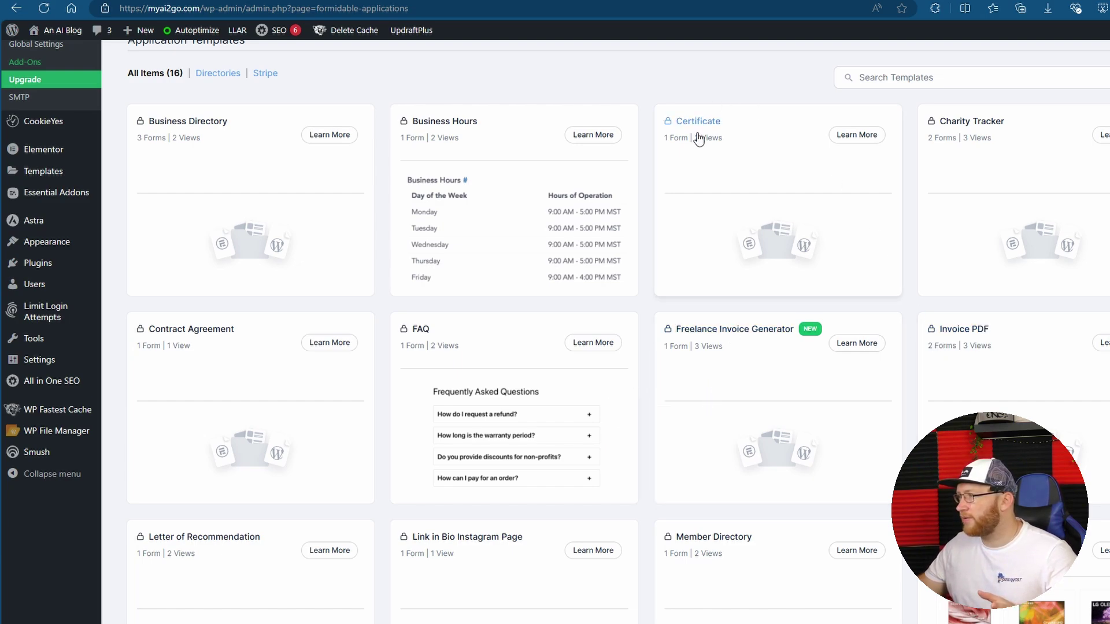
scroll(730, 356, "down", 3)
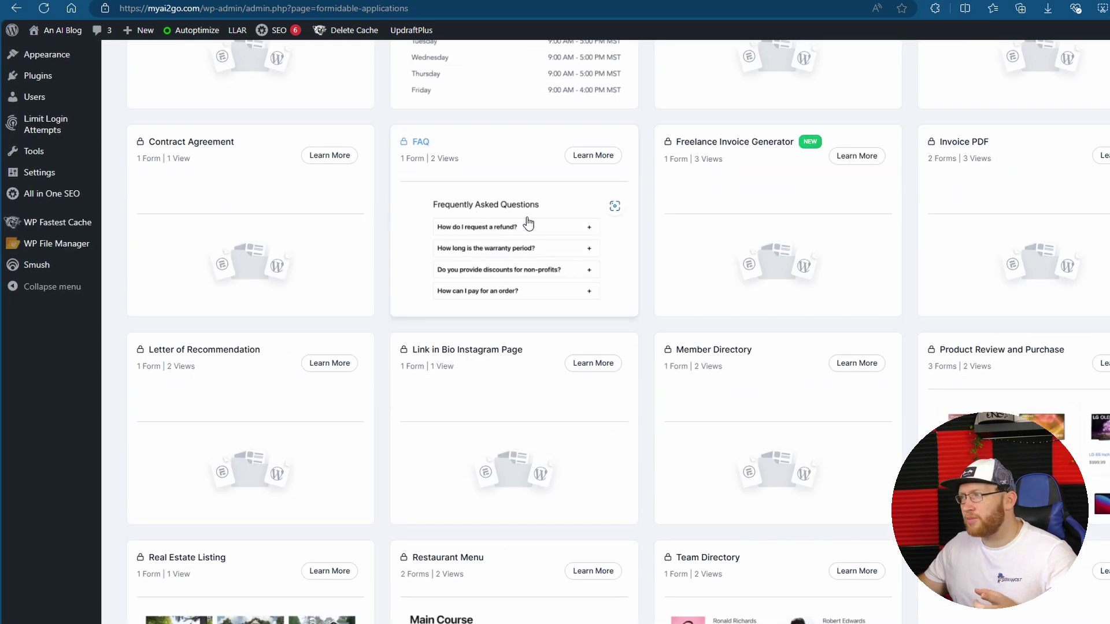
scroll(518, 271, "down", 1)
scroll(518, 272, "down", 4)
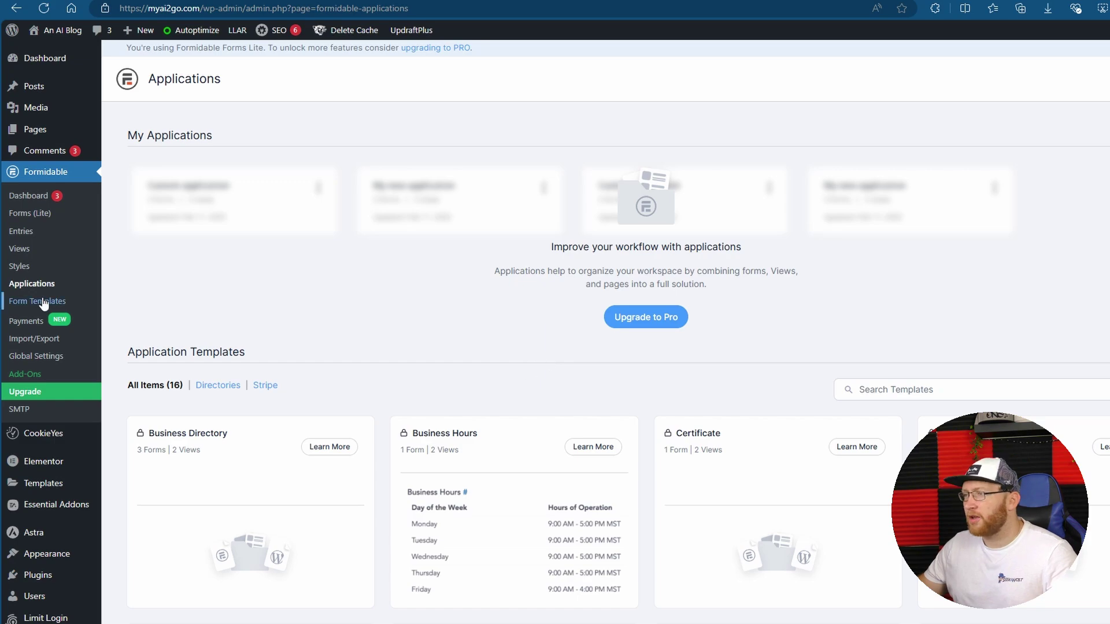
left_click(38, 301)
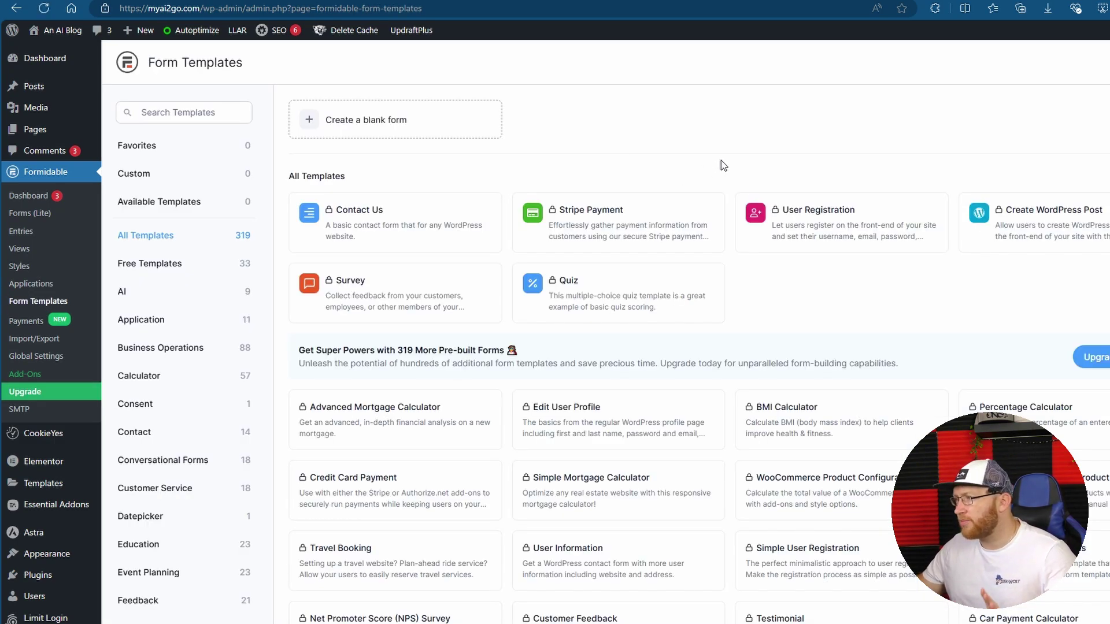
Browse the Form Templates library, from the six ready templates down through the 319 locked pre-built forms
mouse_move(355, 233)
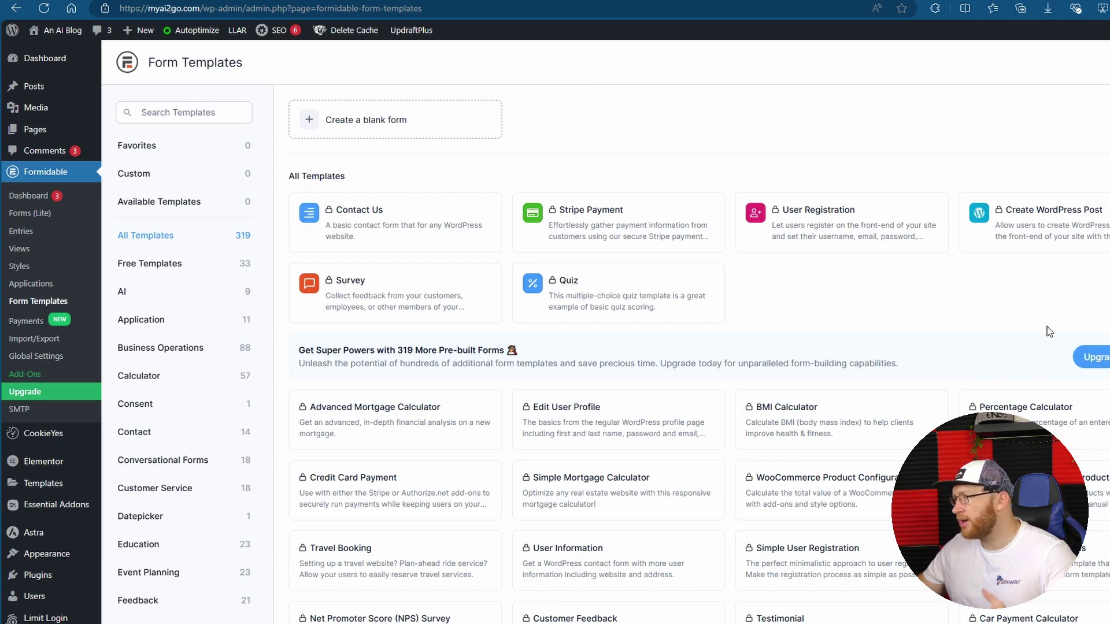
scroll(1028, 318, "down", 3)
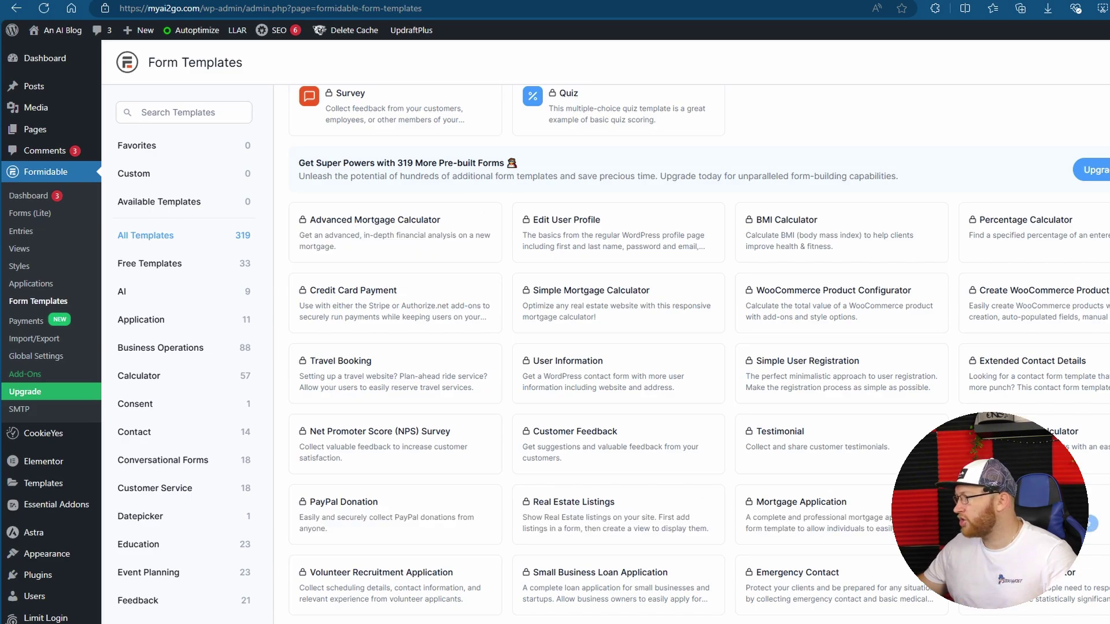
scroll(775, 121, "down", 3)
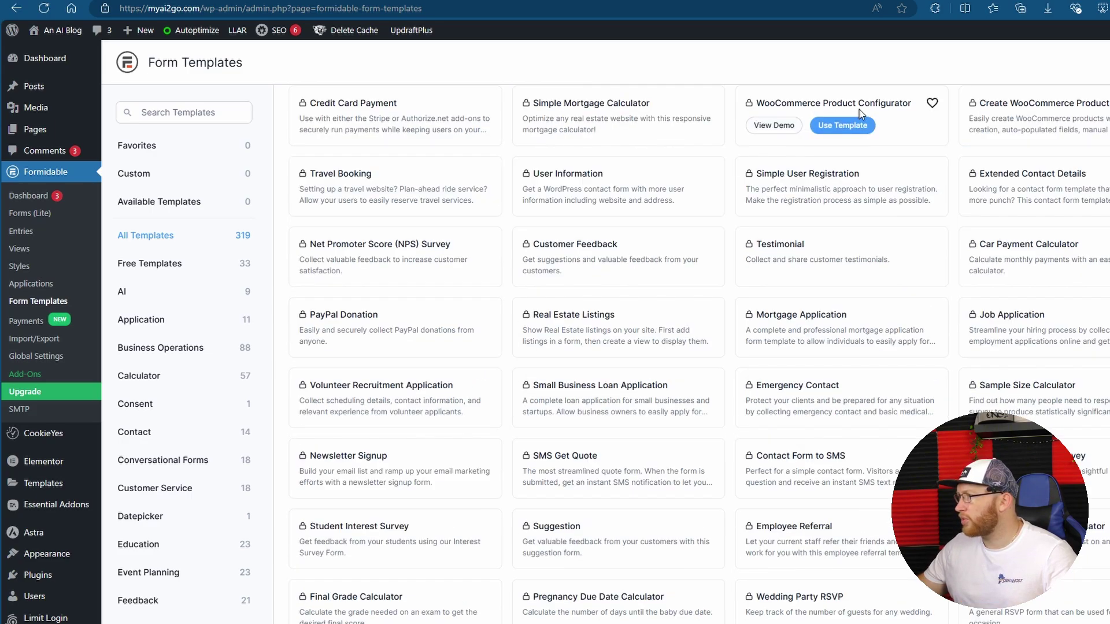
scroll(790, 317, "up", 1)
scroll(790, 317, "down", 10)
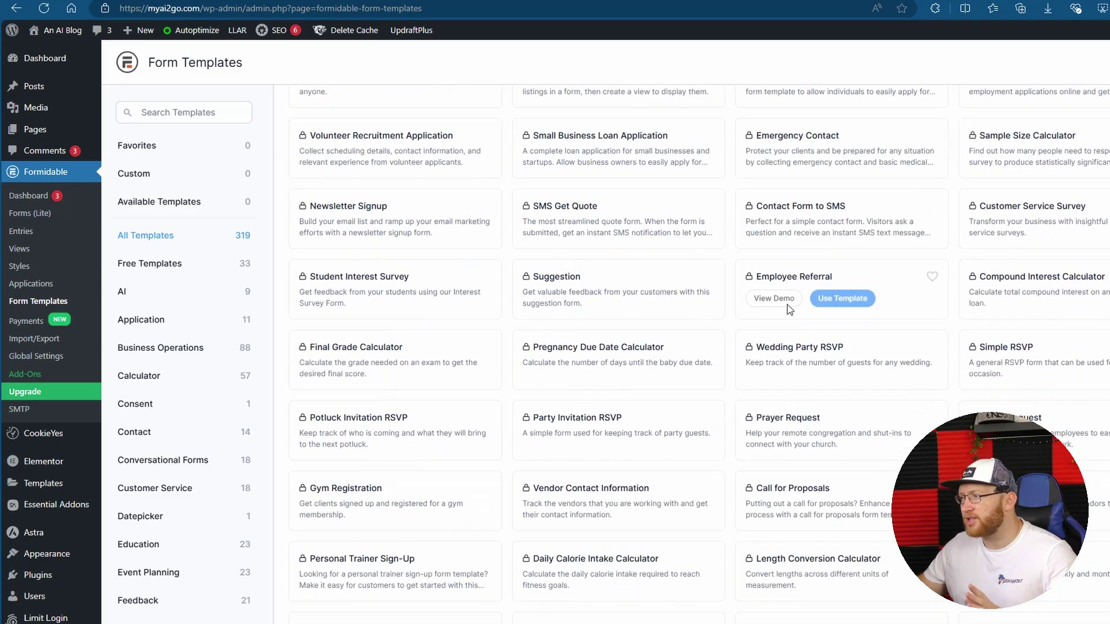
scroll(791, 308, "up", 1)
scroll(792, 308, "down", 4)
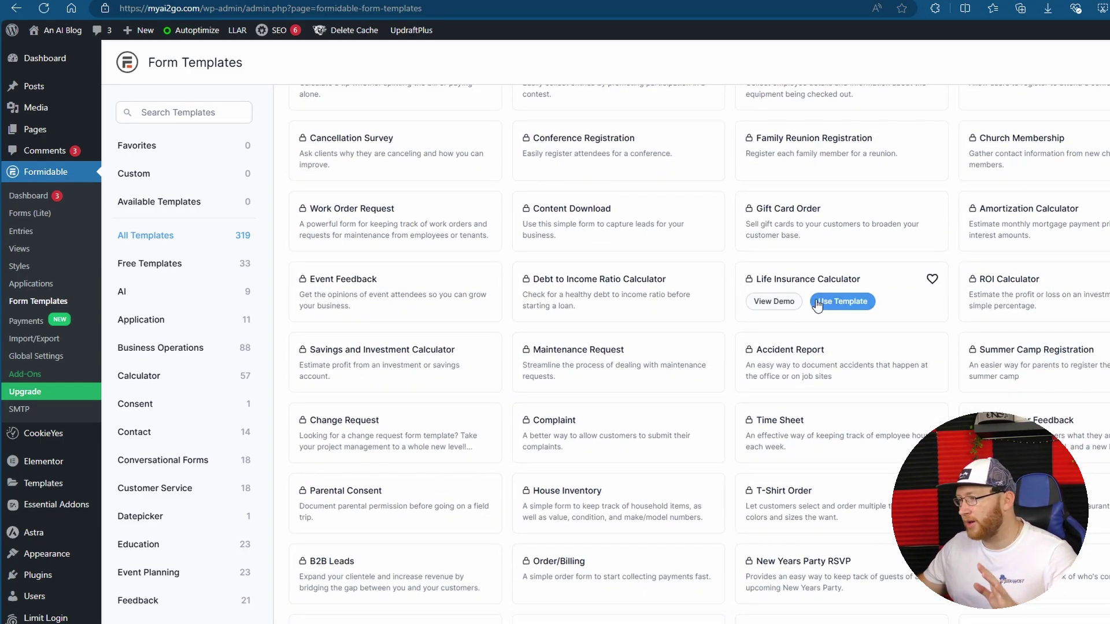
scroll(832, 300, "down", 2)
scroll(843, 298, "down", 6)
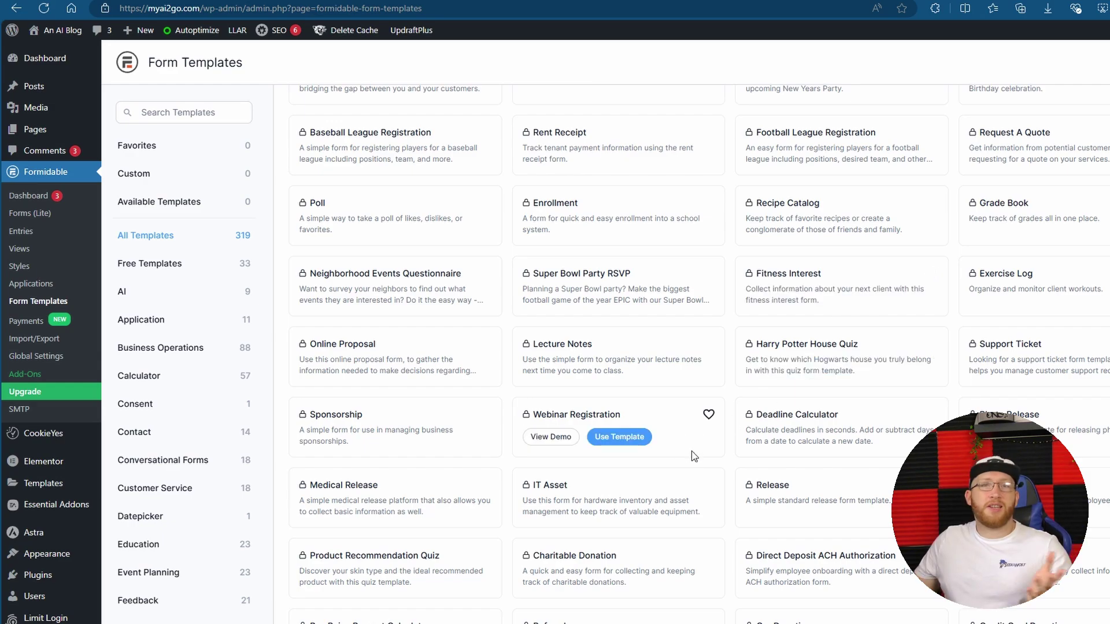
scroll(672, 433, "down", 7)
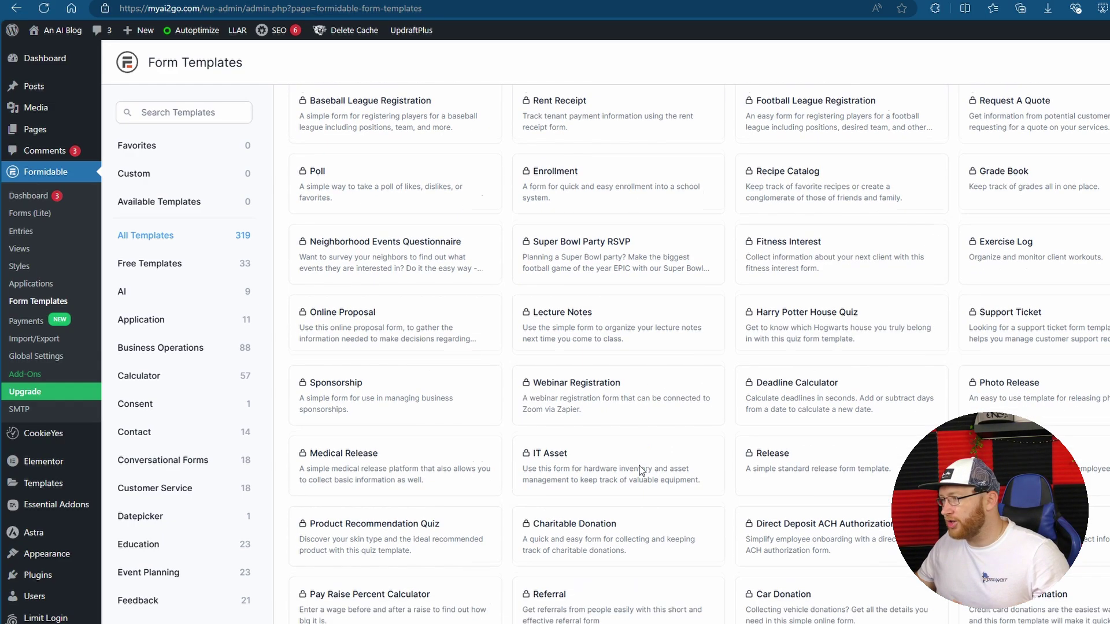
scroll(643, 473, "down", 8)
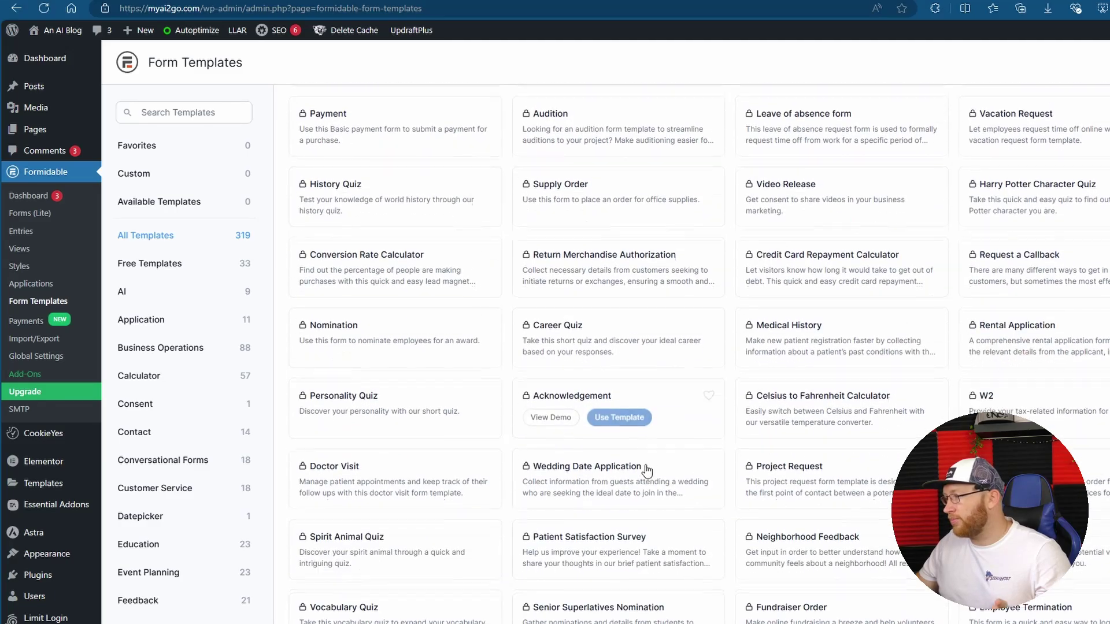
scroll(761, 391, "up", 18)
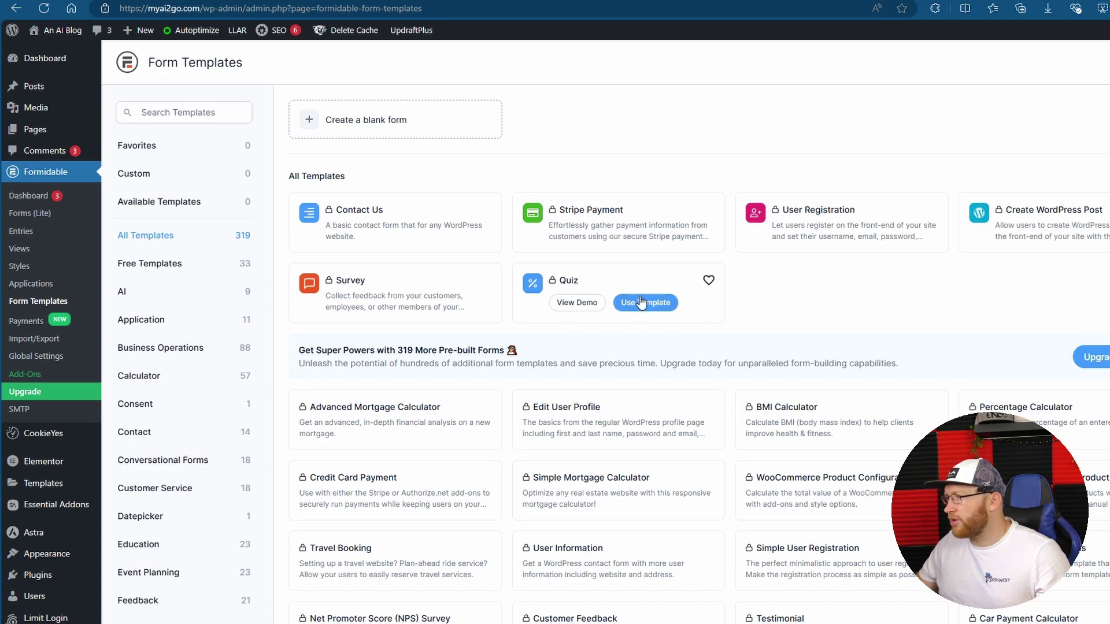
Try the Quiz template, dismiss its PRO upgrade notice, and filter the library to Free Templates
left_click(645, 305)
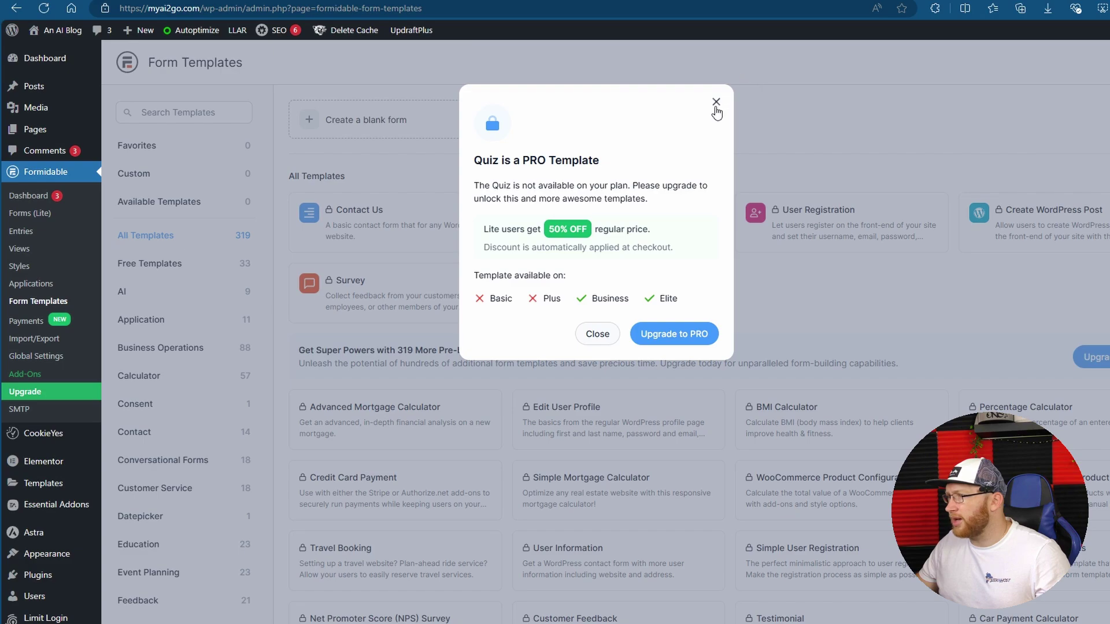
left_click(715, 103)
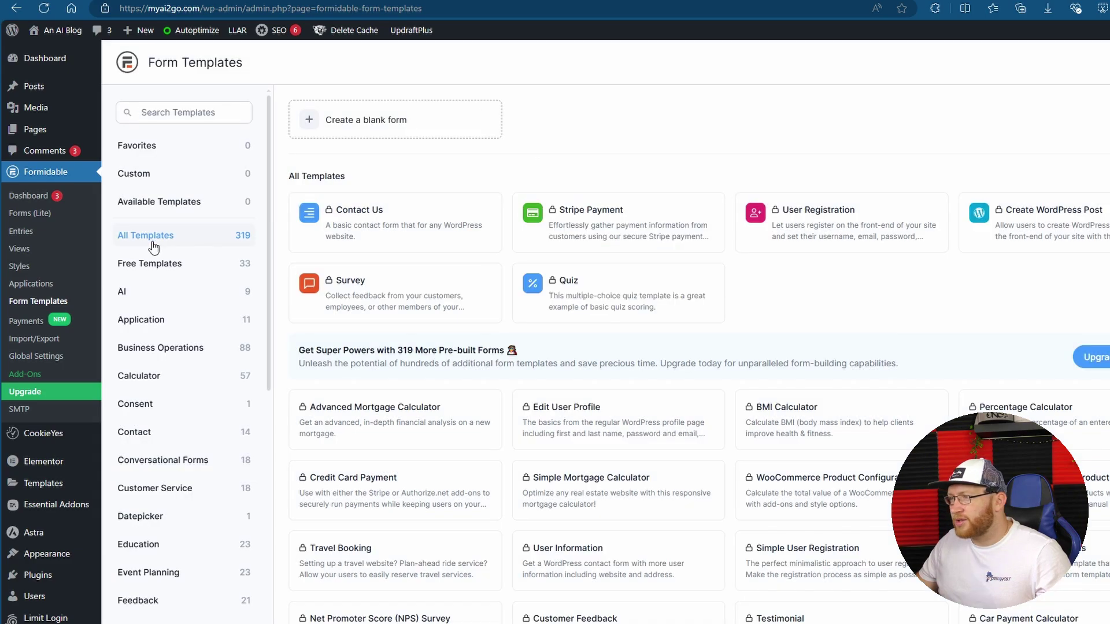
left_click(141, 270)
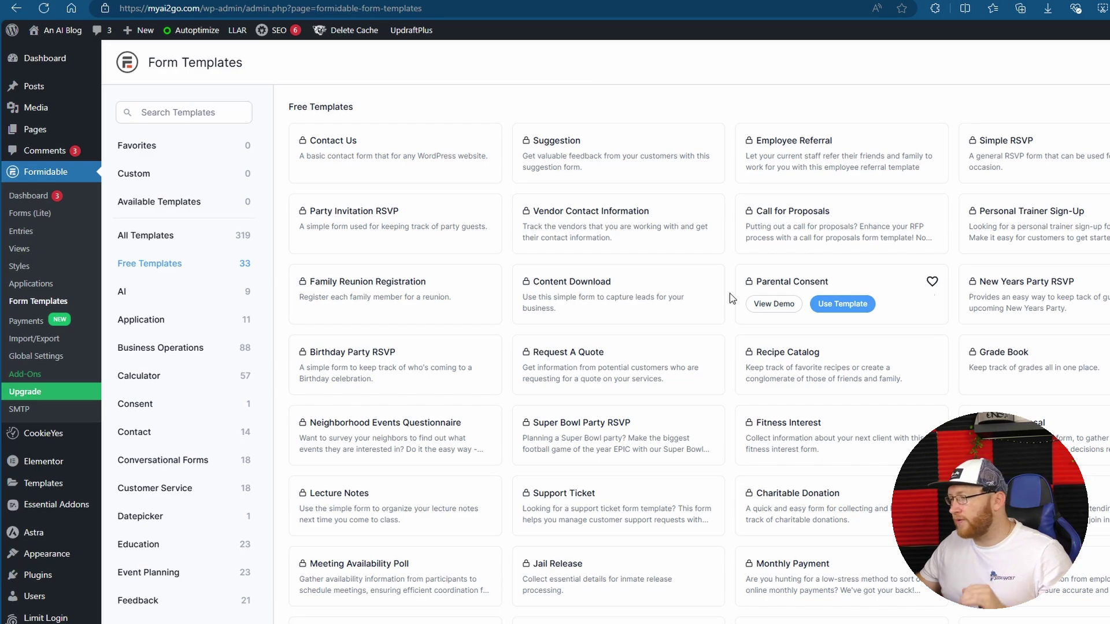
Browse the 33 free templates, try the Crowdfunding template, and dismiss the email code prompt
scroll(729, 293, "down", 1)
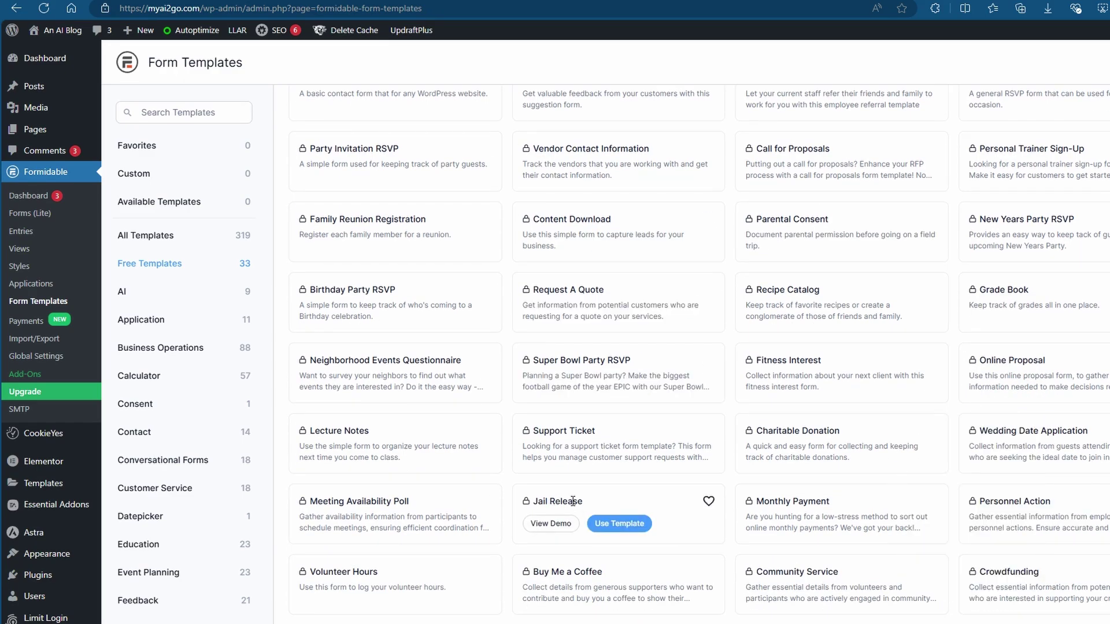
scroll(699, 405, "down", 1)
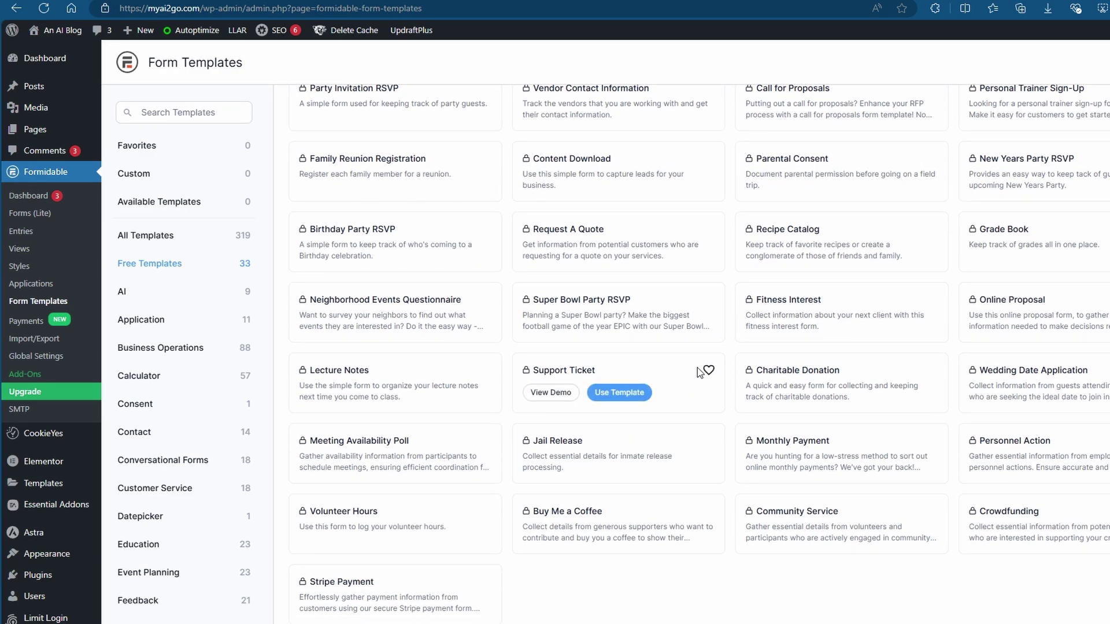
scroll(1104, 387, "down", 1)
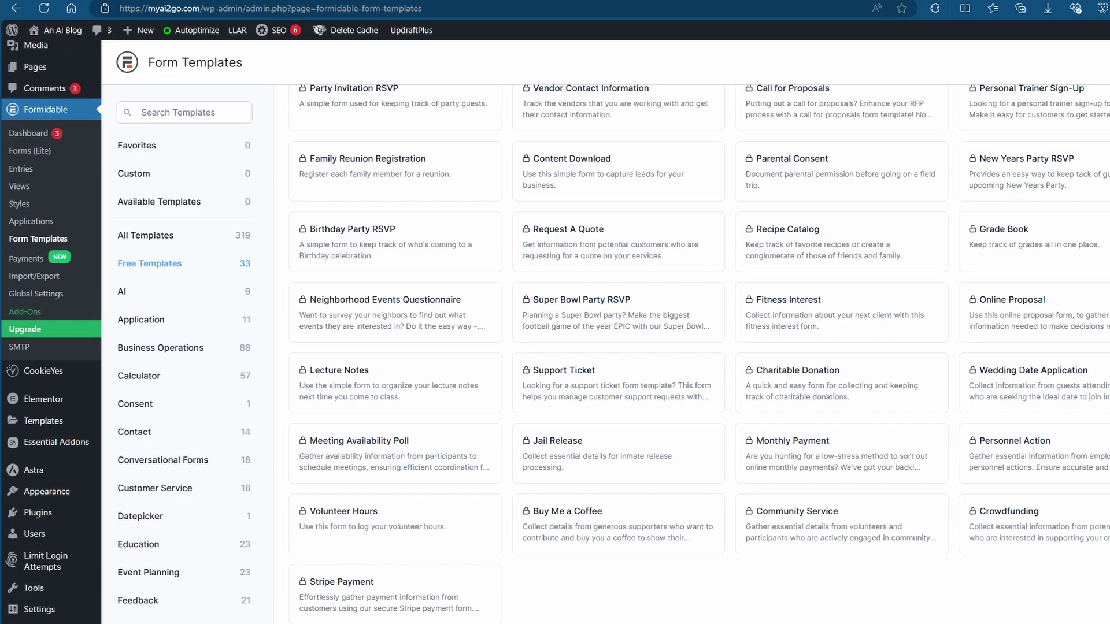
left_click(1056, 534)
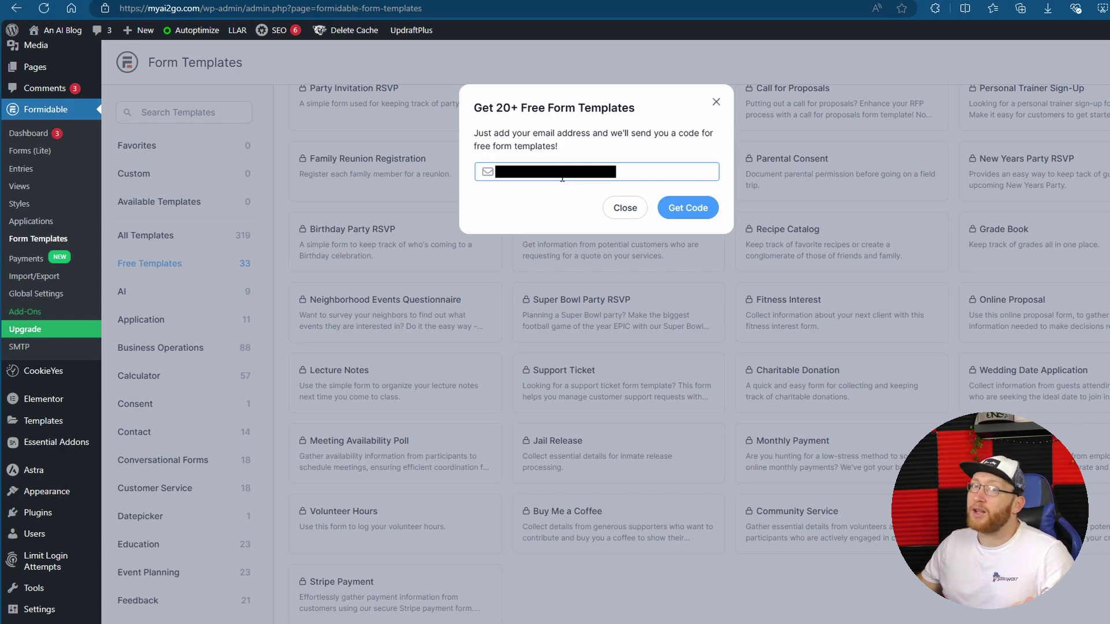
left_click(715, 105)
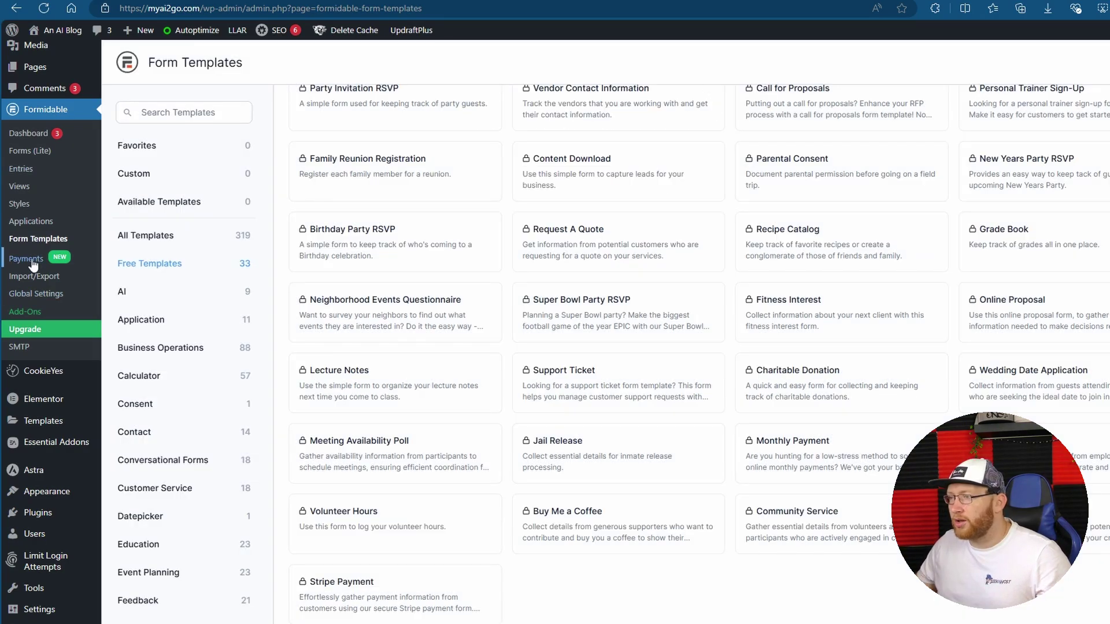